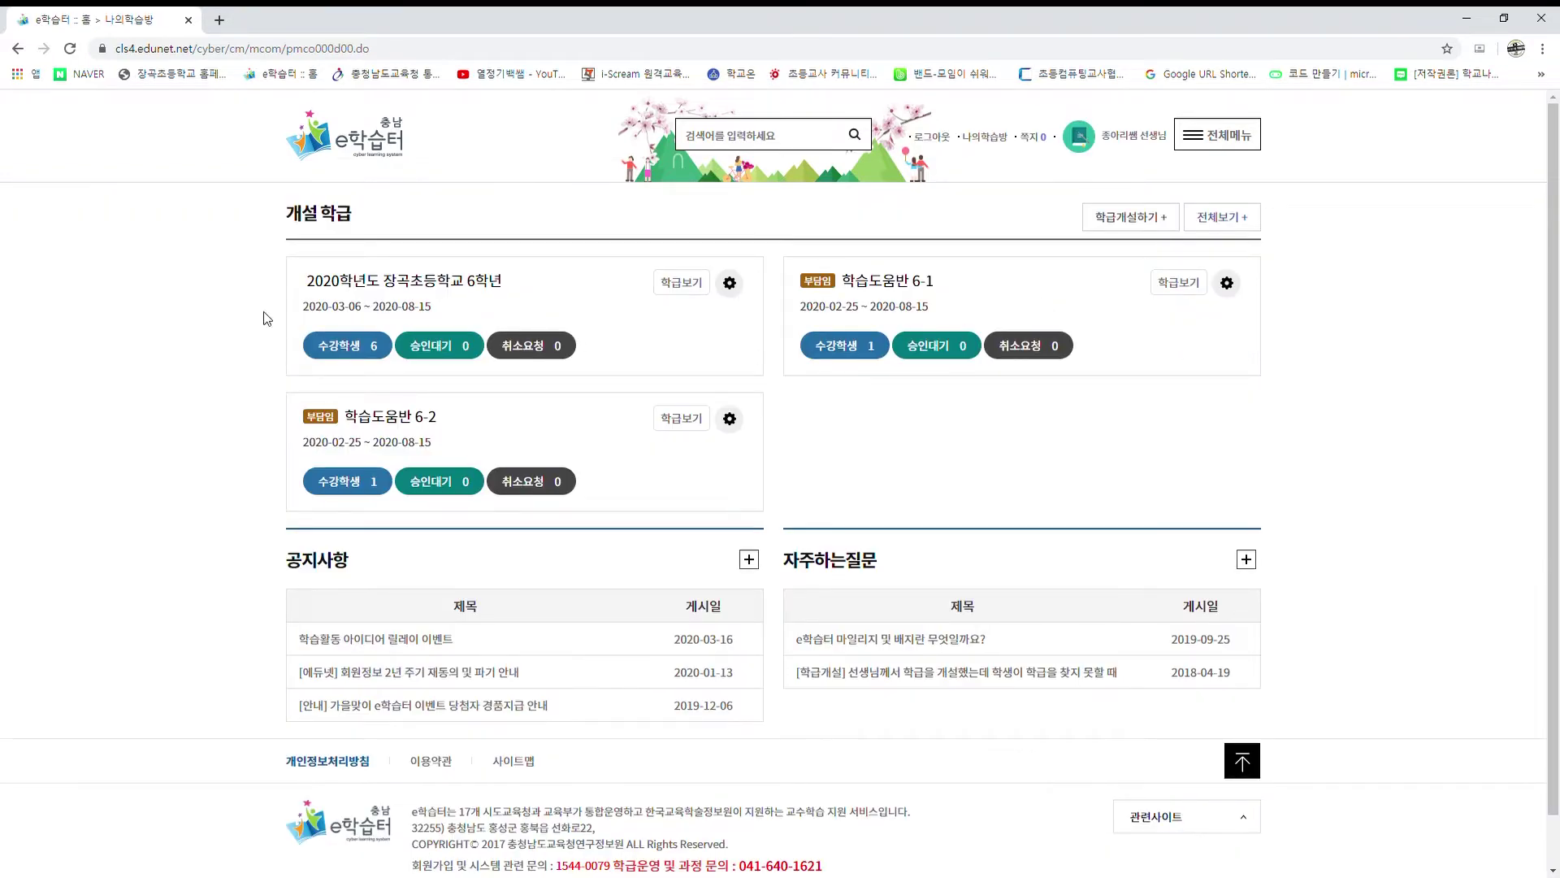
Start a new post on the 6학년 class's 오늘의 알림장 board, titled "2020년 4월 13일 월요일 알림장".
click(445, 280)
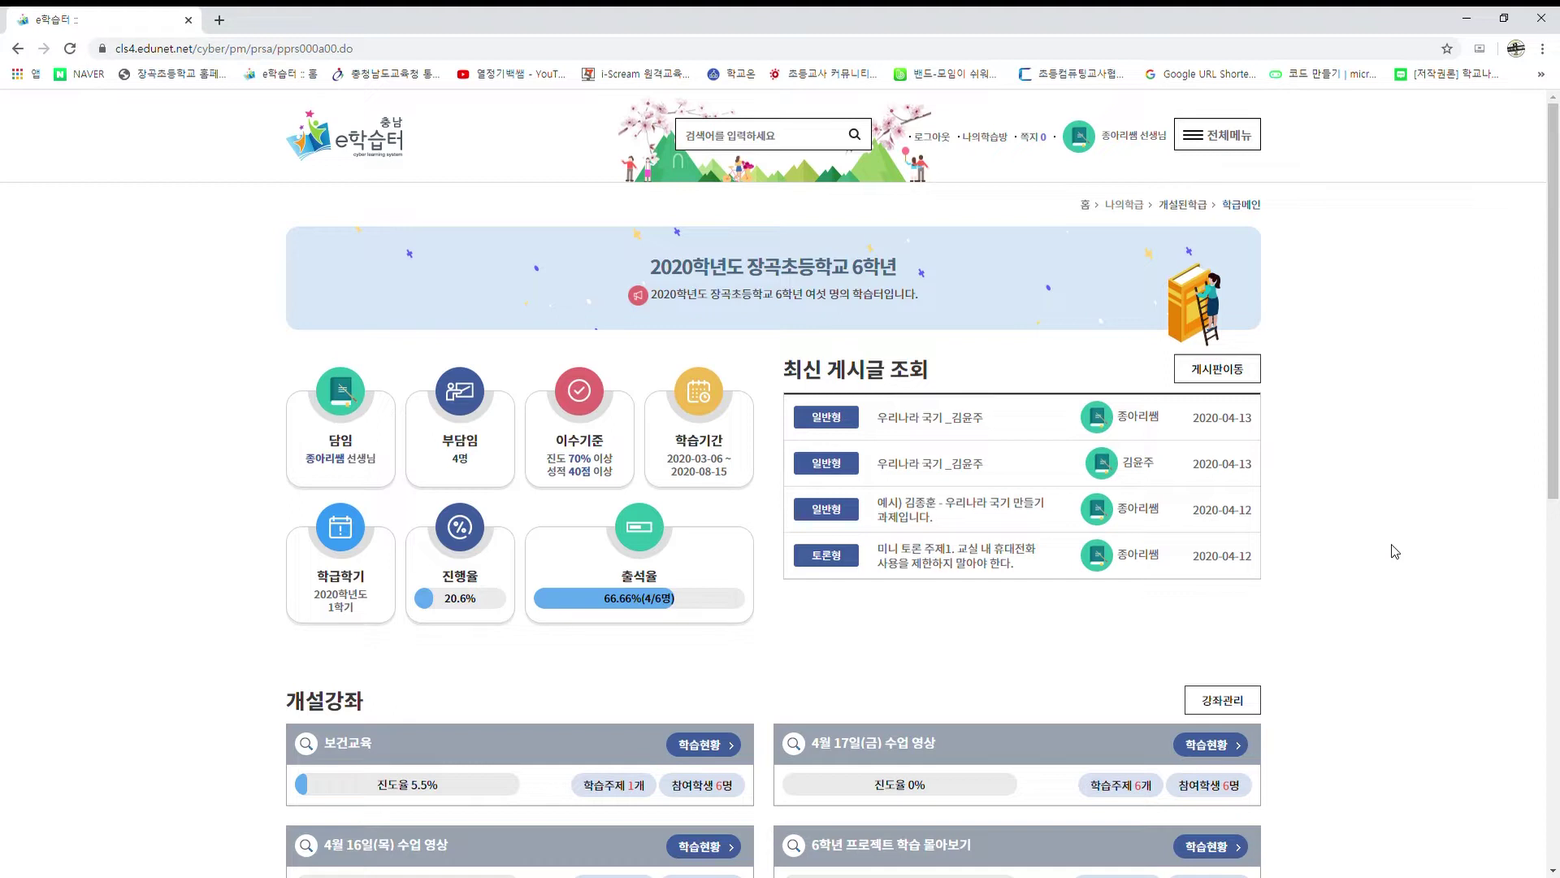
click(1248, 377)
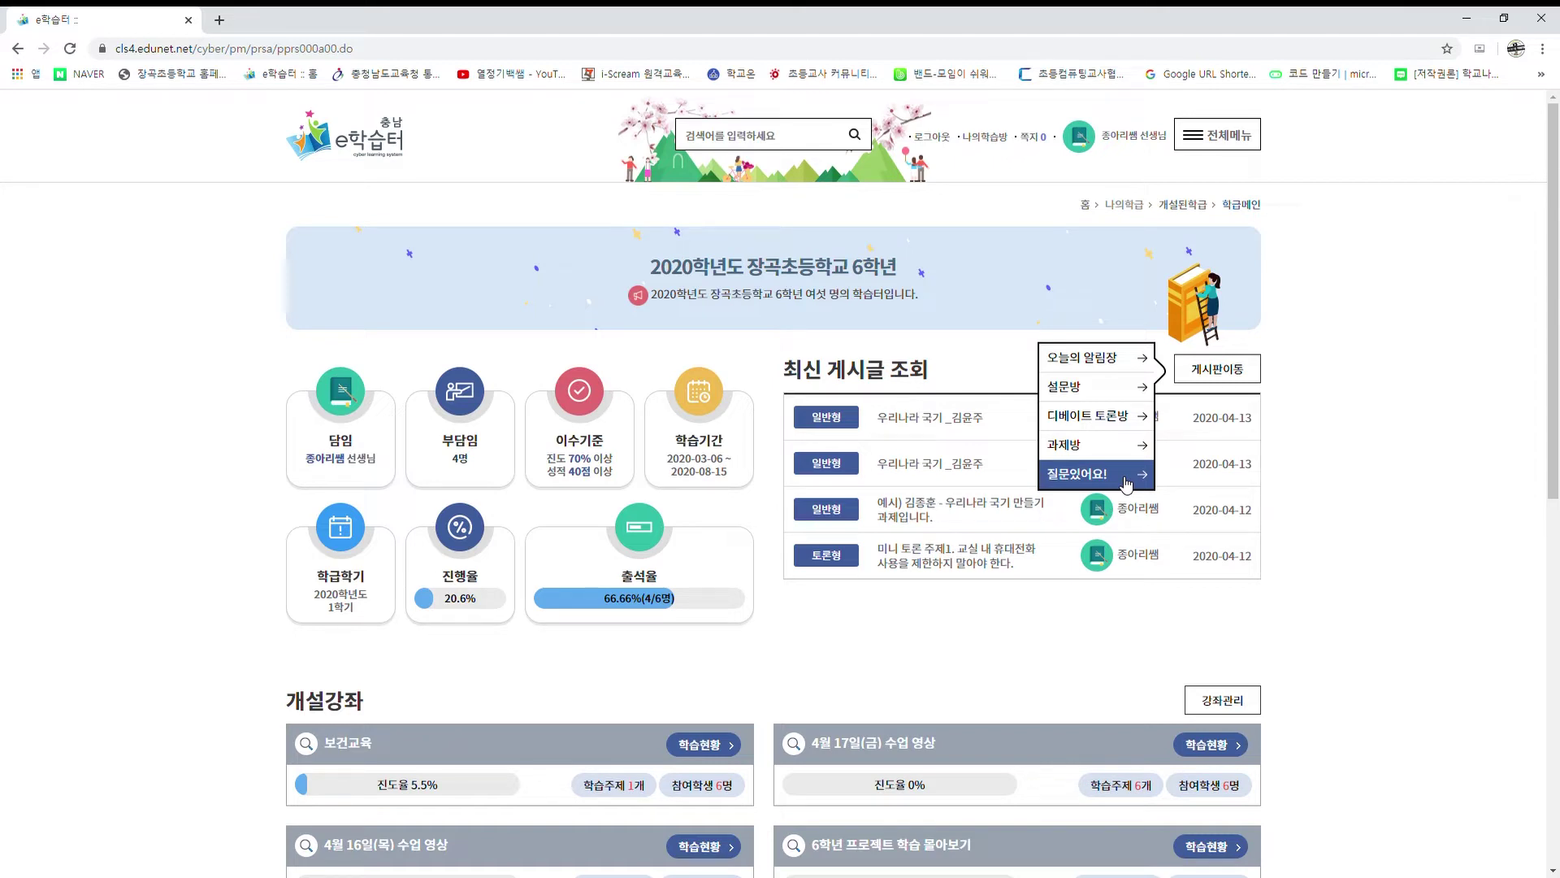
click(1097, 358)
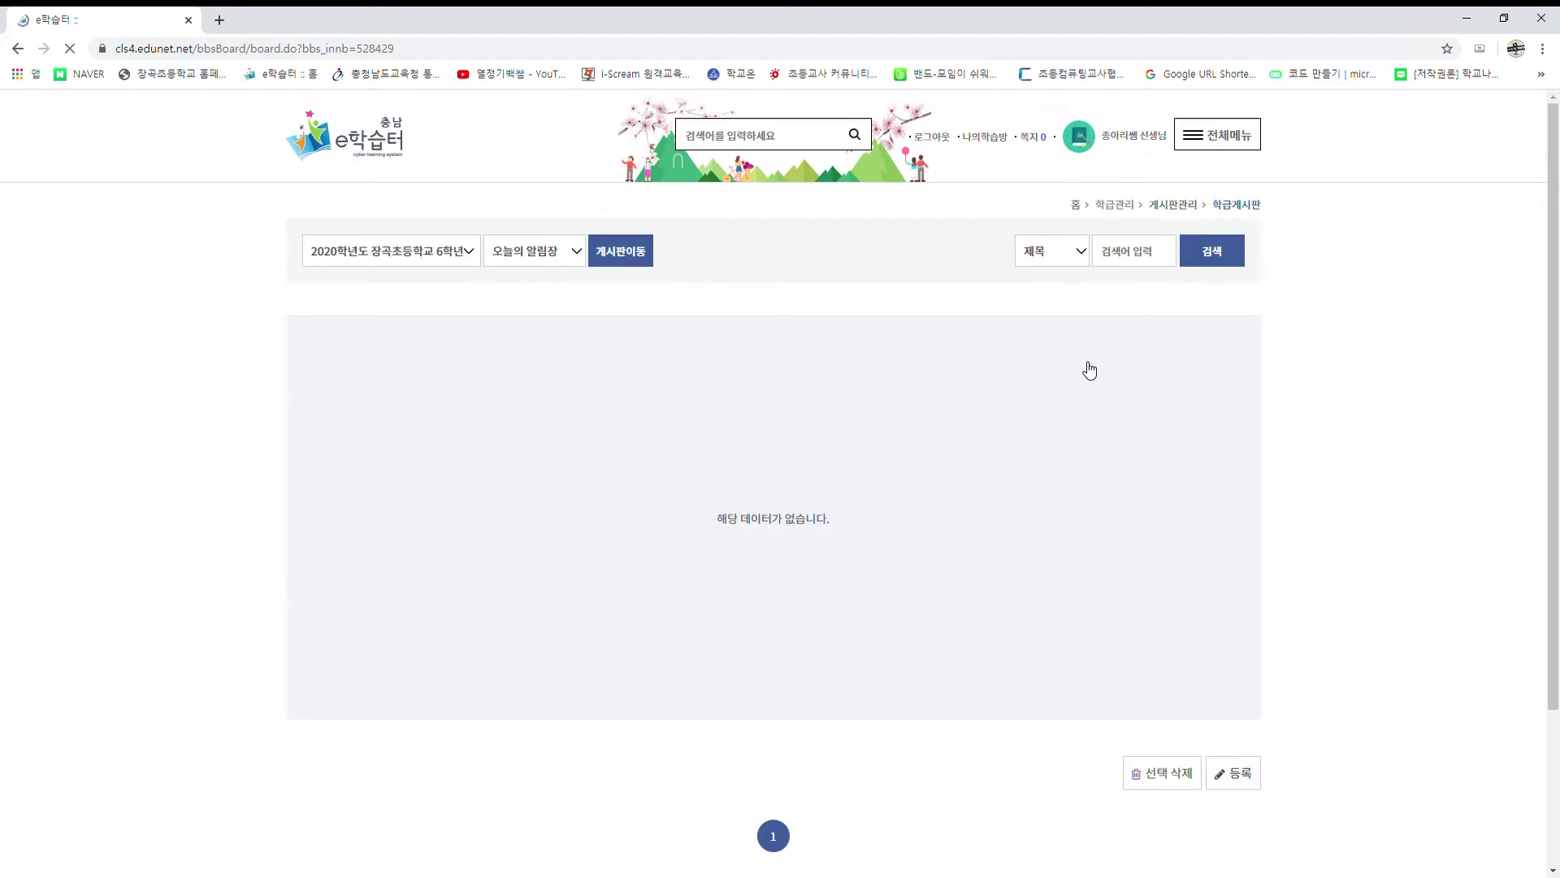
click(1233, 773)
click(818, 312)
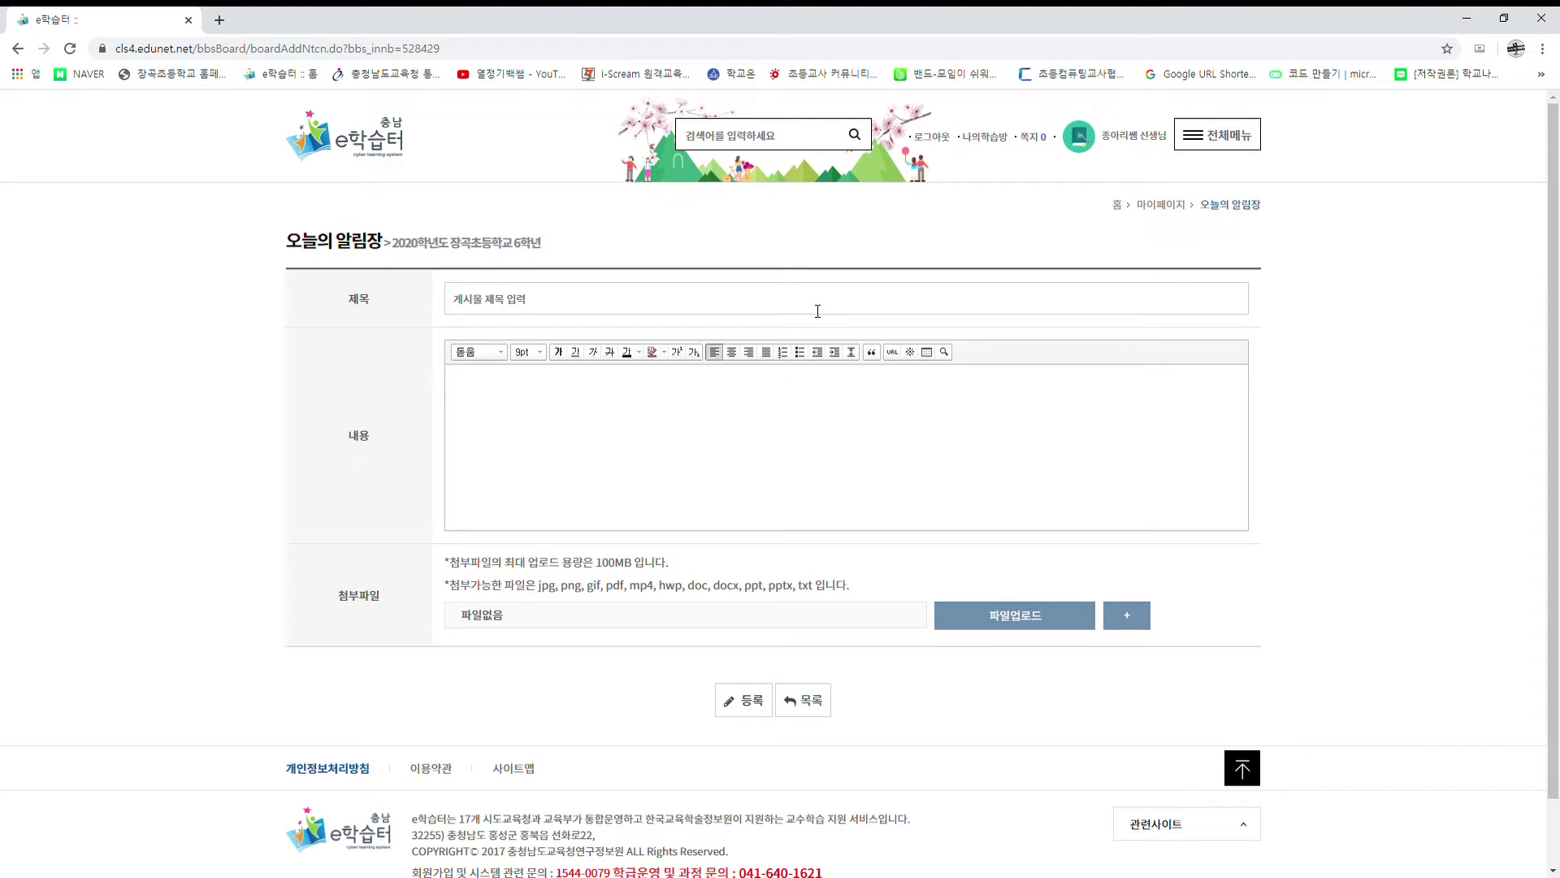
text(2020년 4월 13ㅇ일 월요일 알림장)
Write the notice's first item in the body: "1. 6학년의 나라 이름 정하기, 우리나라의 규칙 만들기(설문방)".
click(747, 417)
text(1. )
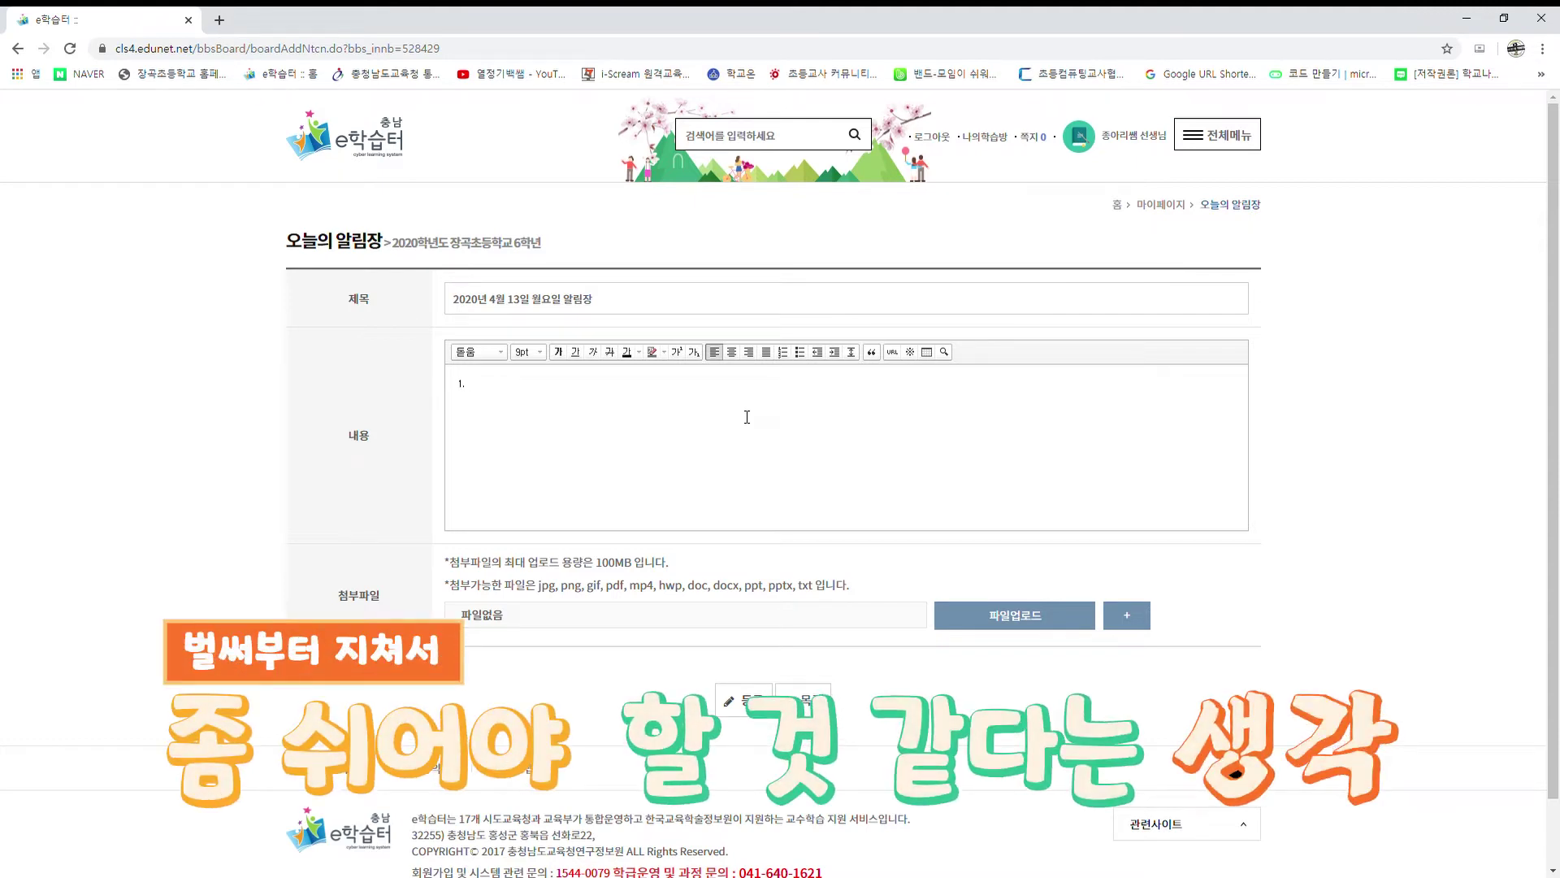
text(6학년 이)
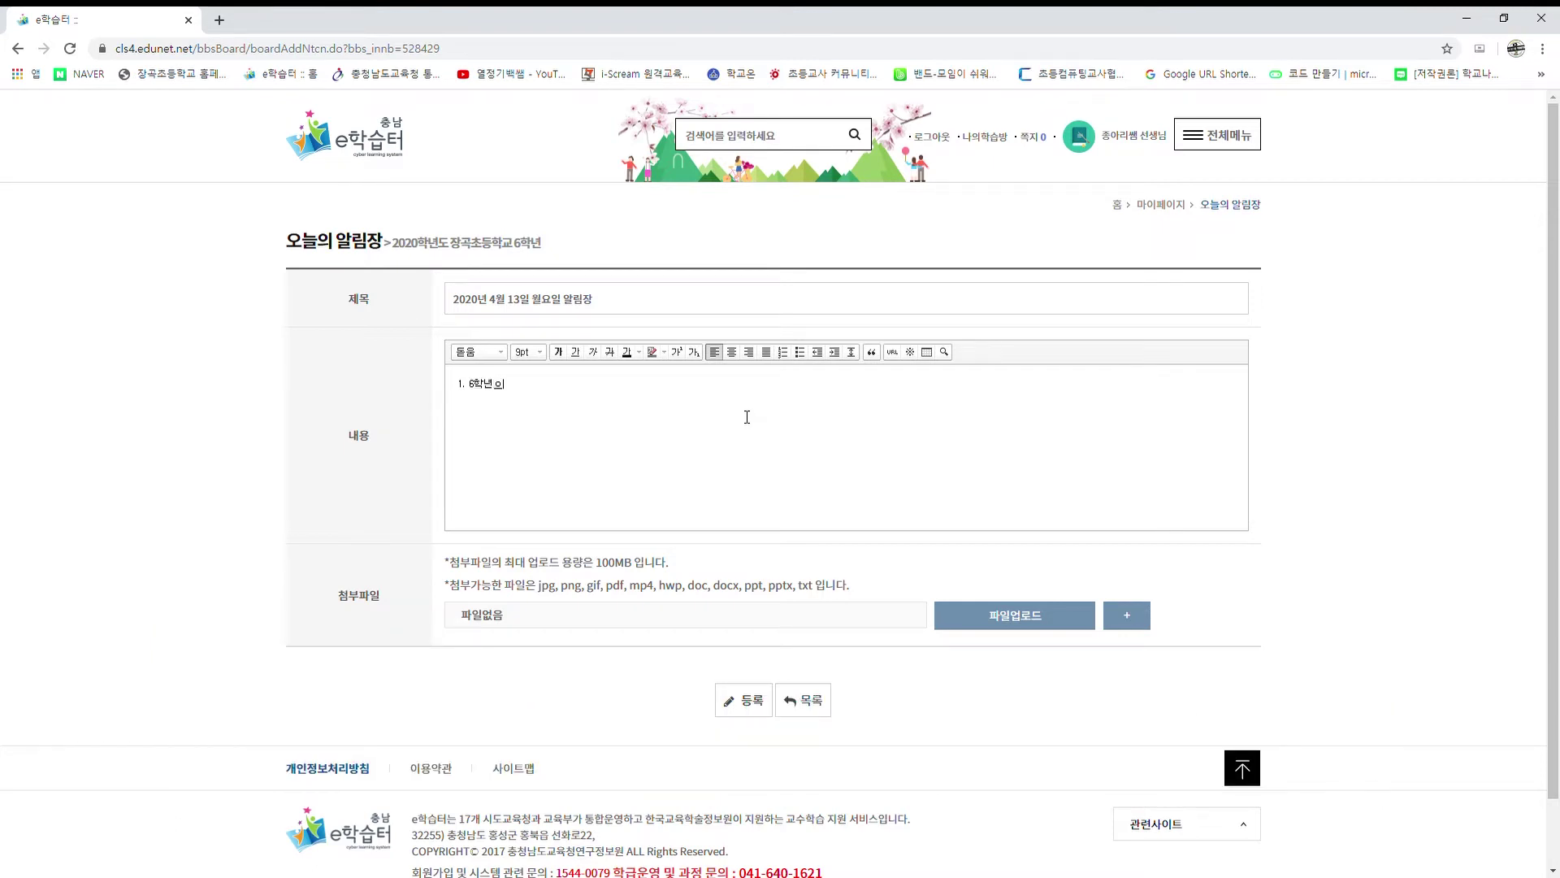
key(BackSpace)
text(의 나라 이름 정해)
key(BackSpace)
text(하기, 우리나라의 규칙 만들기)
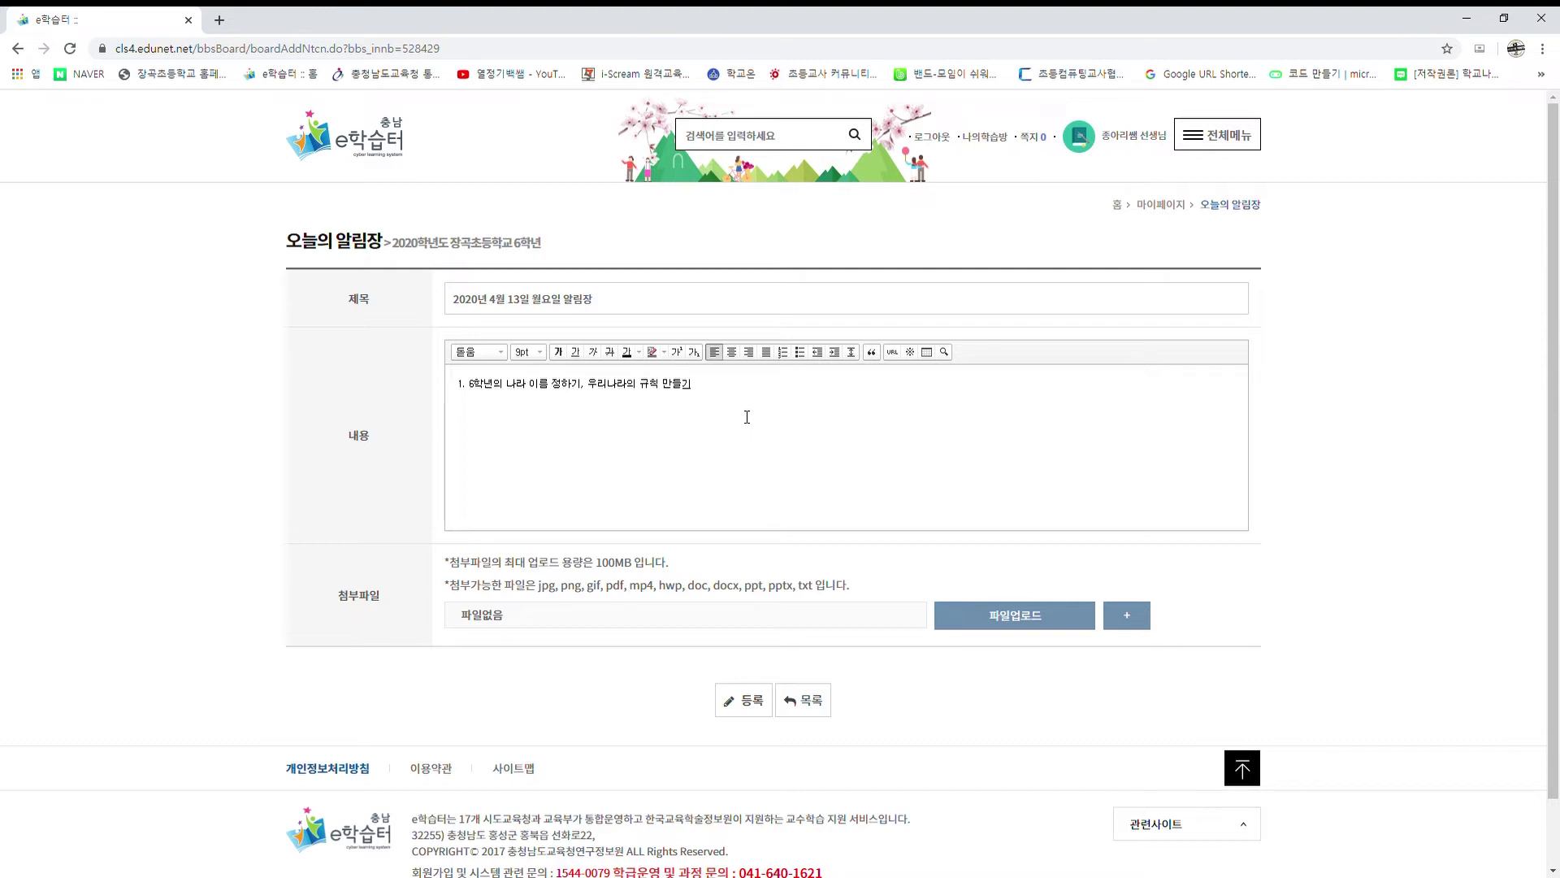
text(()
text(설문방)  )
Add "우리나라의 국기 만들기(과제방)" as the notice's second numbered item.
text(2.)
text(우리반)
key(BackSpace)
key(BackSpace)
key(BackSpace)
key(BackSpace)
text(리나라의 국기 만들기(과제방))
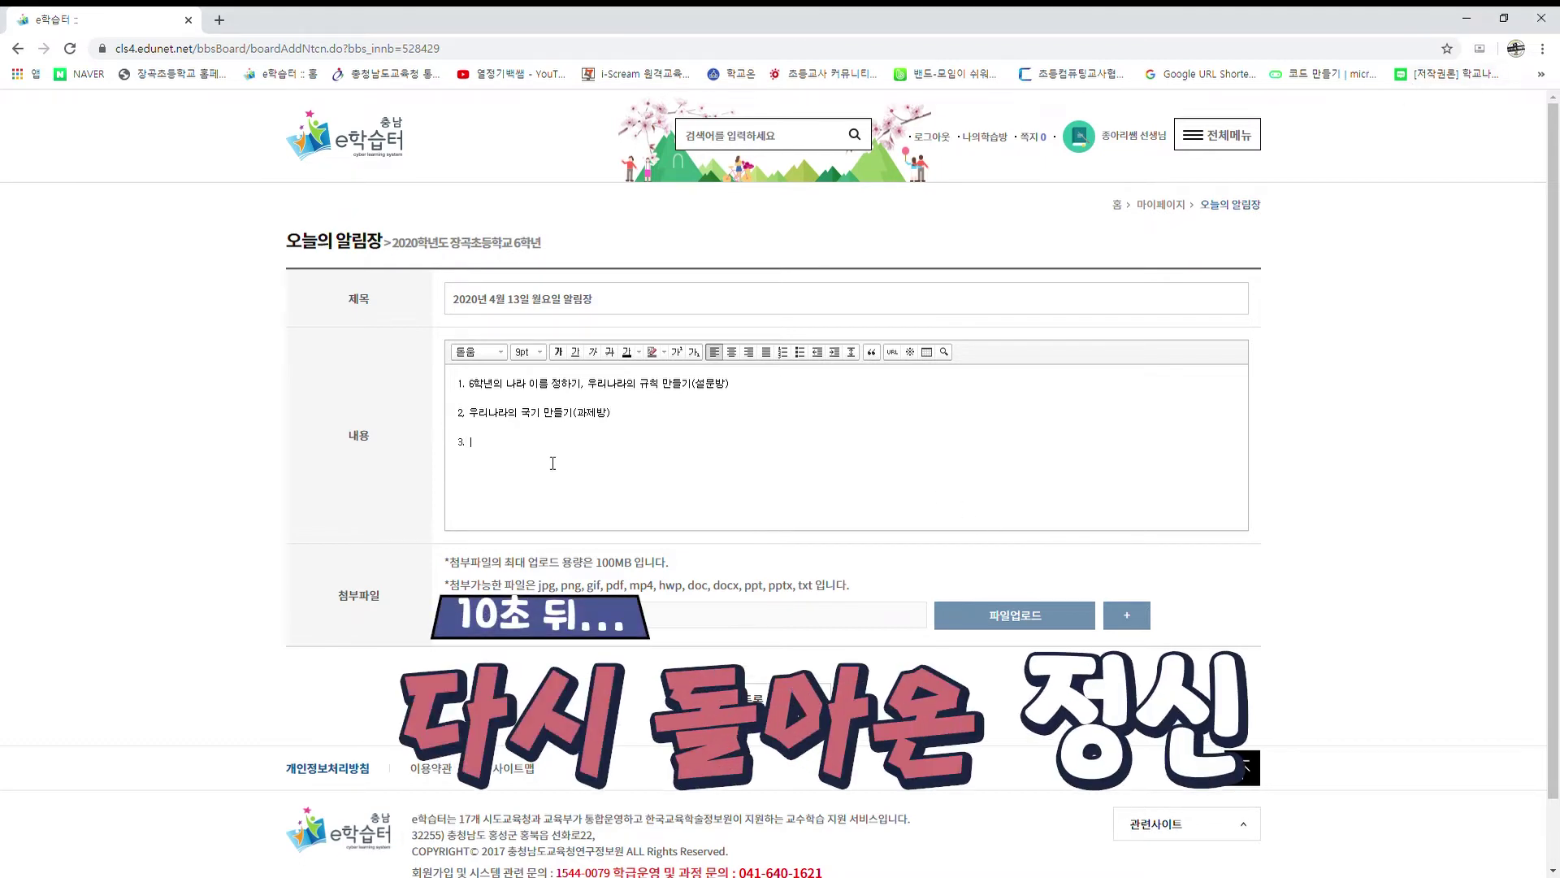
Add "미니 토론 주제에 자신의 의견 달기(토론방)" as the third item and register the notice.
text(미니 토로)
text( 주제에 자신의)
text( 의견 달기)
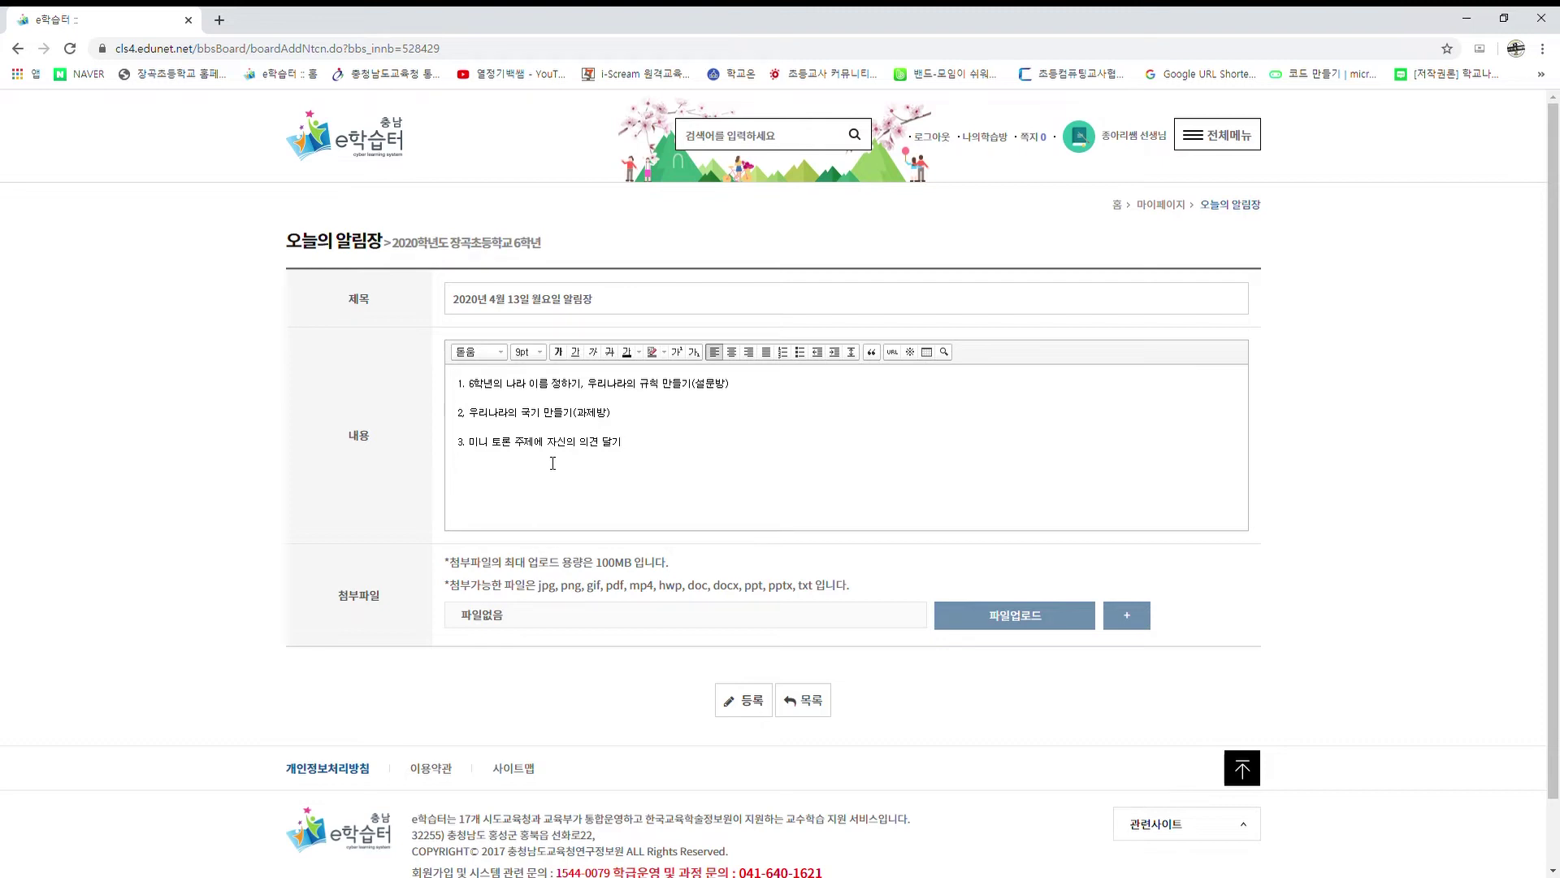
click(746, 701)
click(894, 505)
click(749, 464)
text((토론방))
click(744, 699)
click(851, 503)
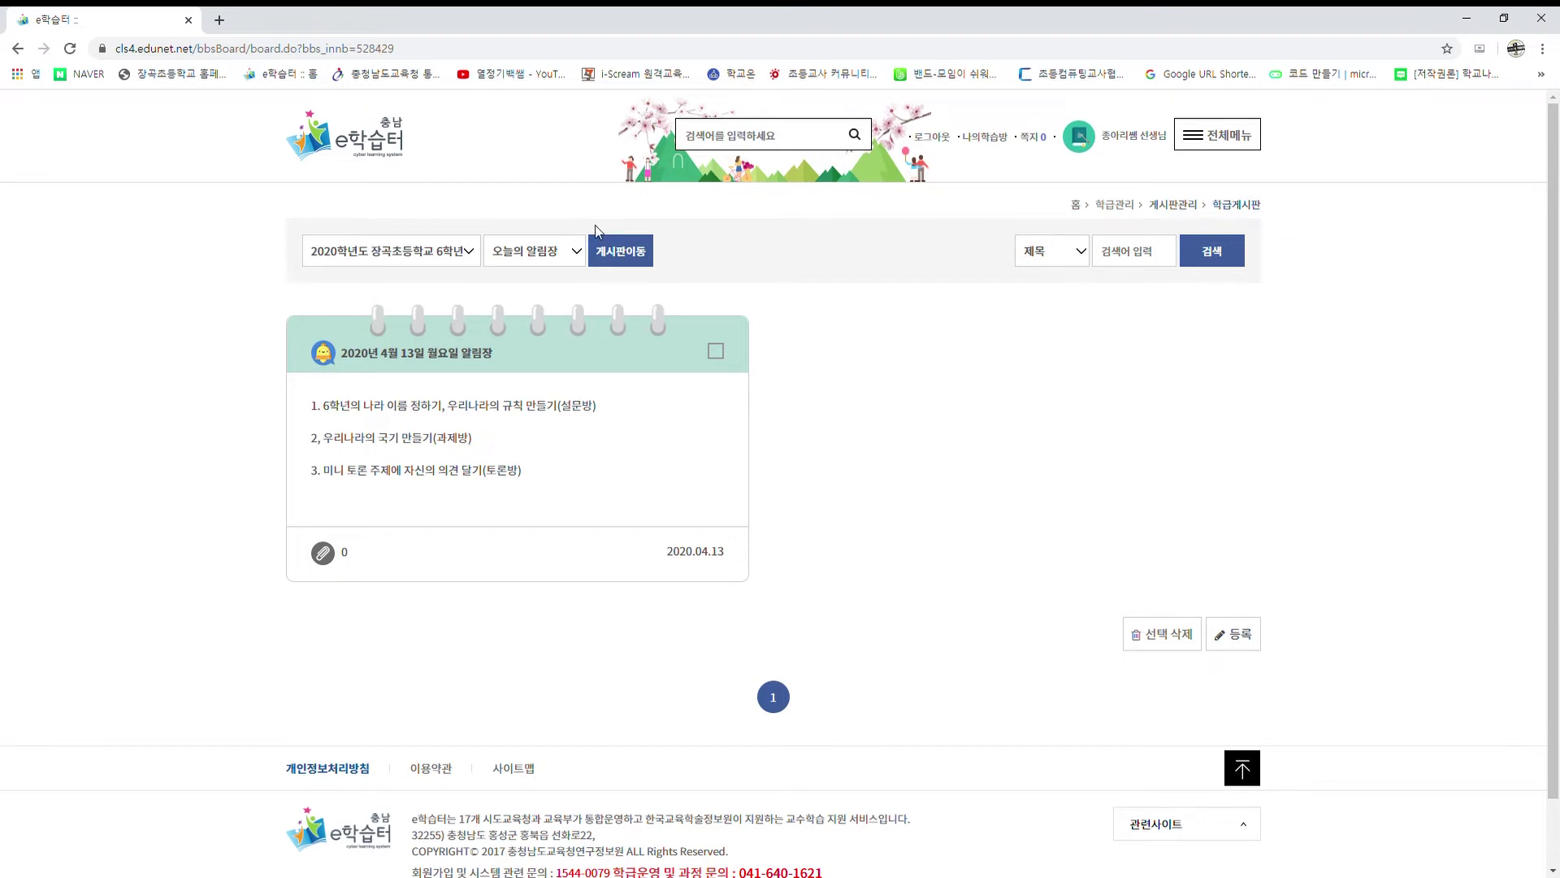
click(553, 258)
click(550, 312)
click(1214, 255)
Re-enter the 6학년 class from the site's home page and open the 설문방 post about making the country's name and rules.
click(409, 146)
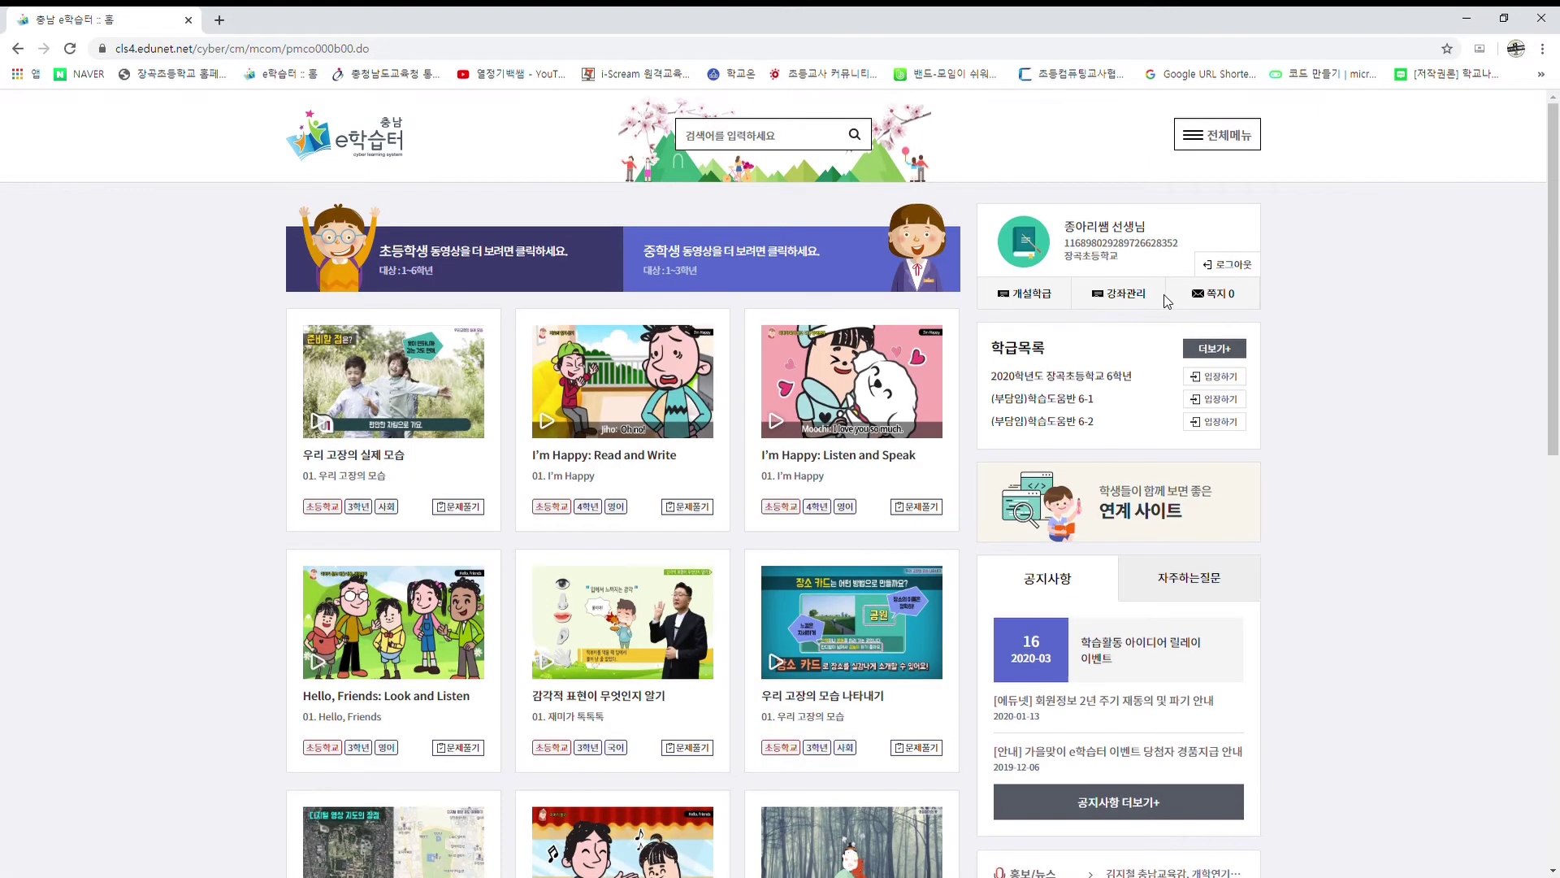
click(1056, 378)
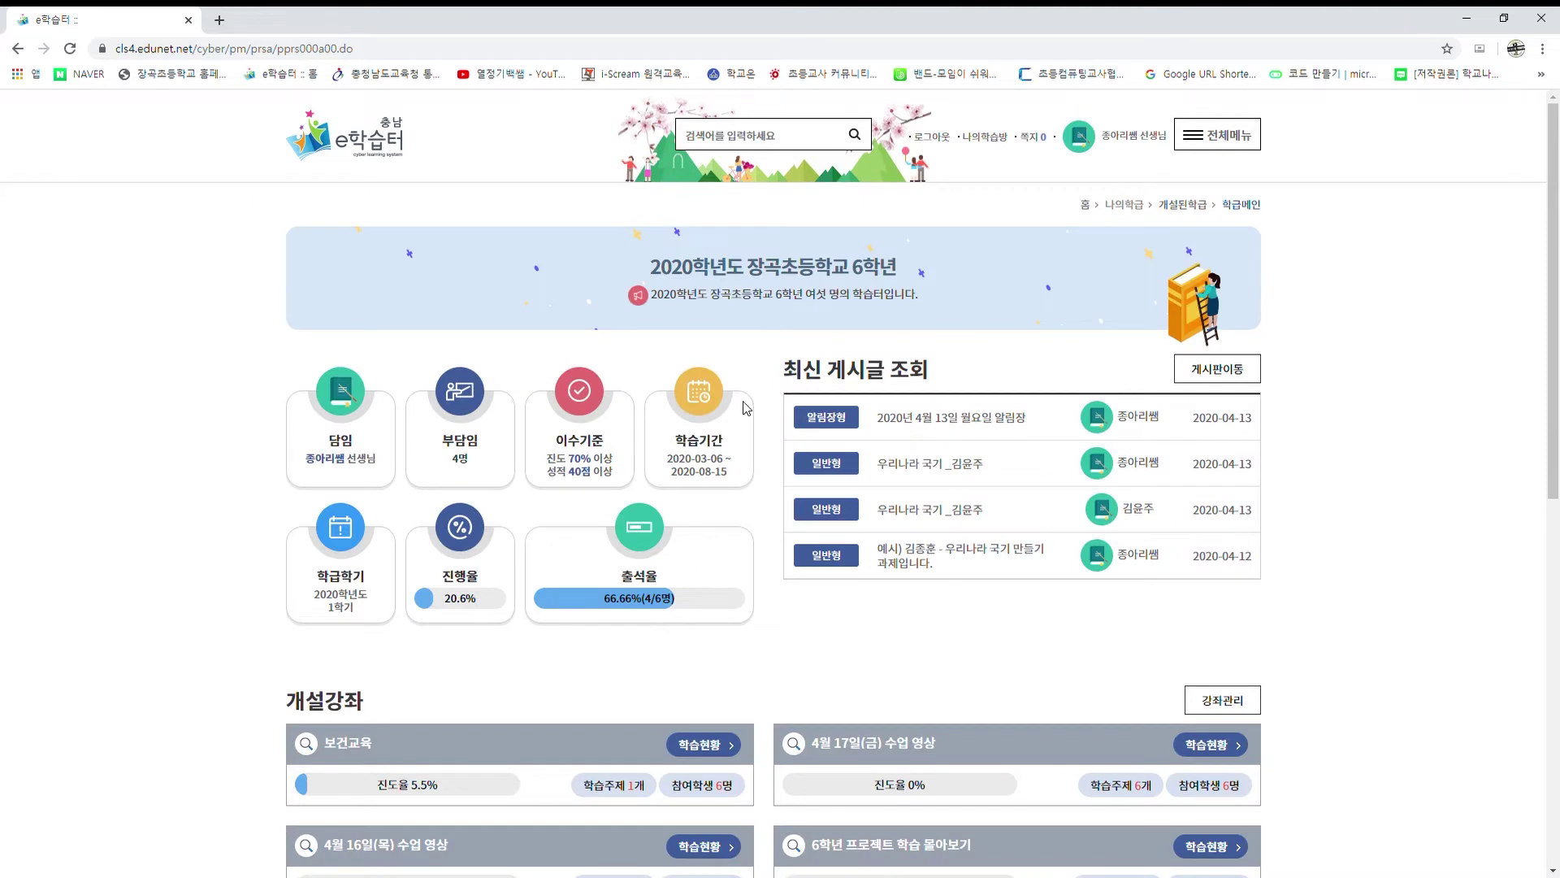
click(1217, 369)
click(1140, 398)
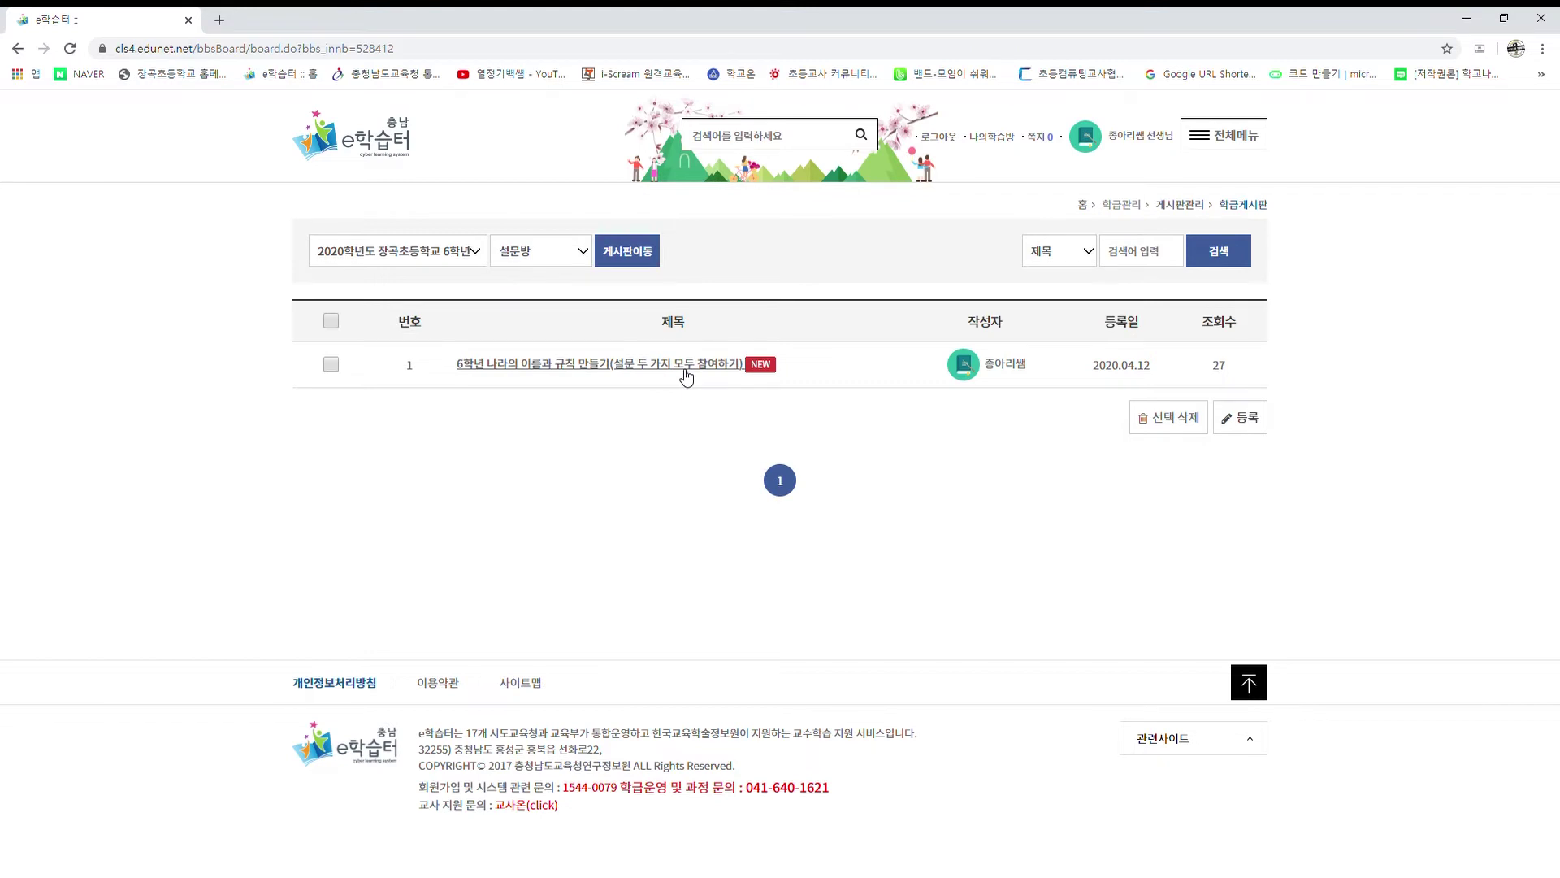
click(686, 374)
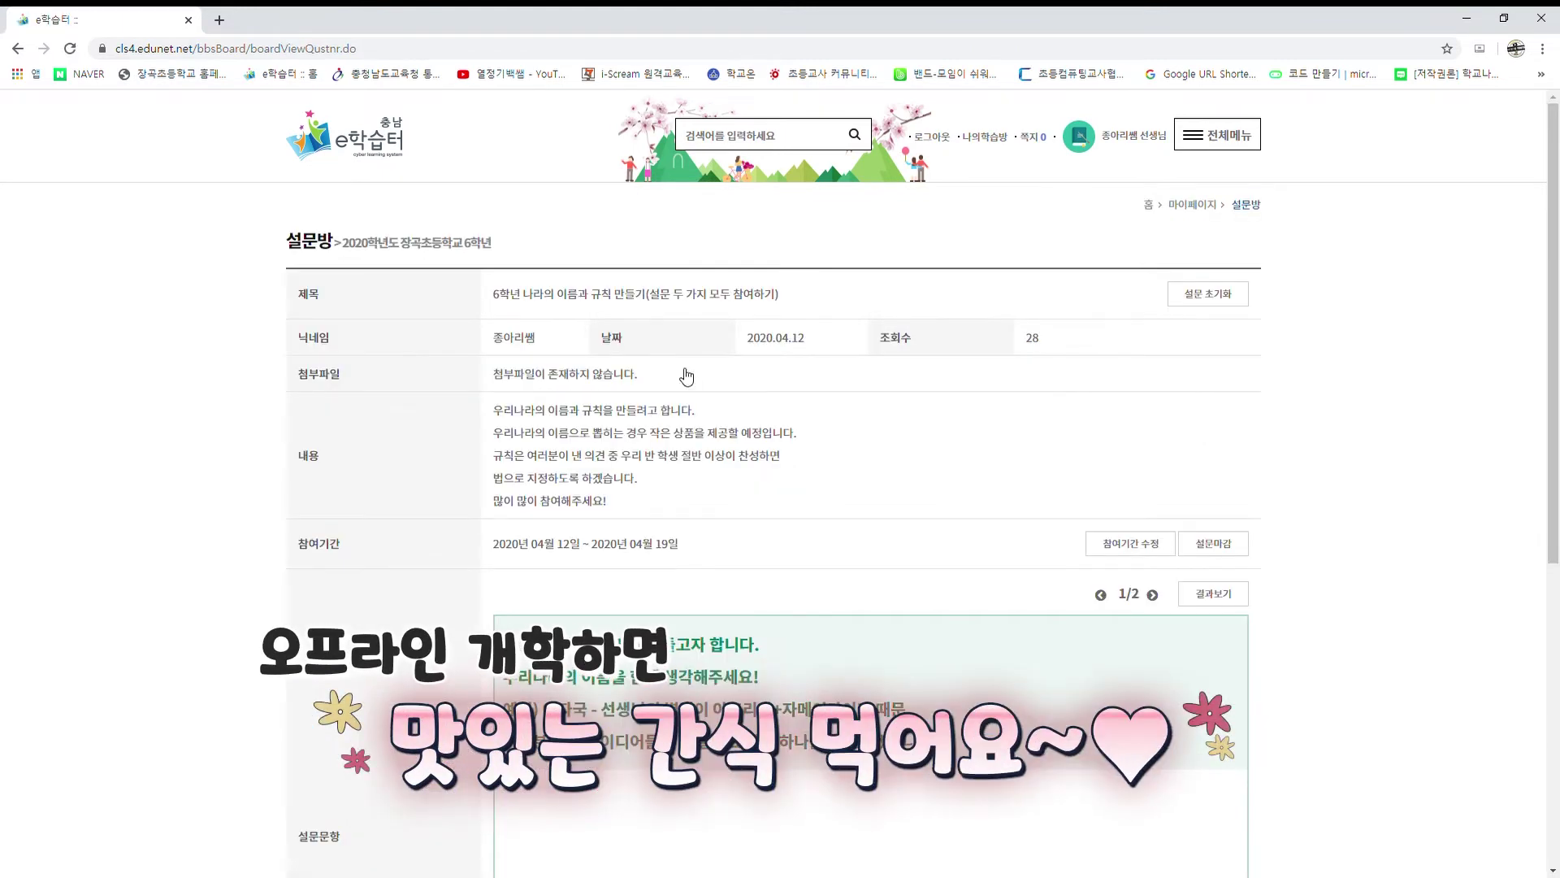
Examine the survey's description and both of its questions, on the country's name and on its rules.
scroll(760, 382, down, 1)
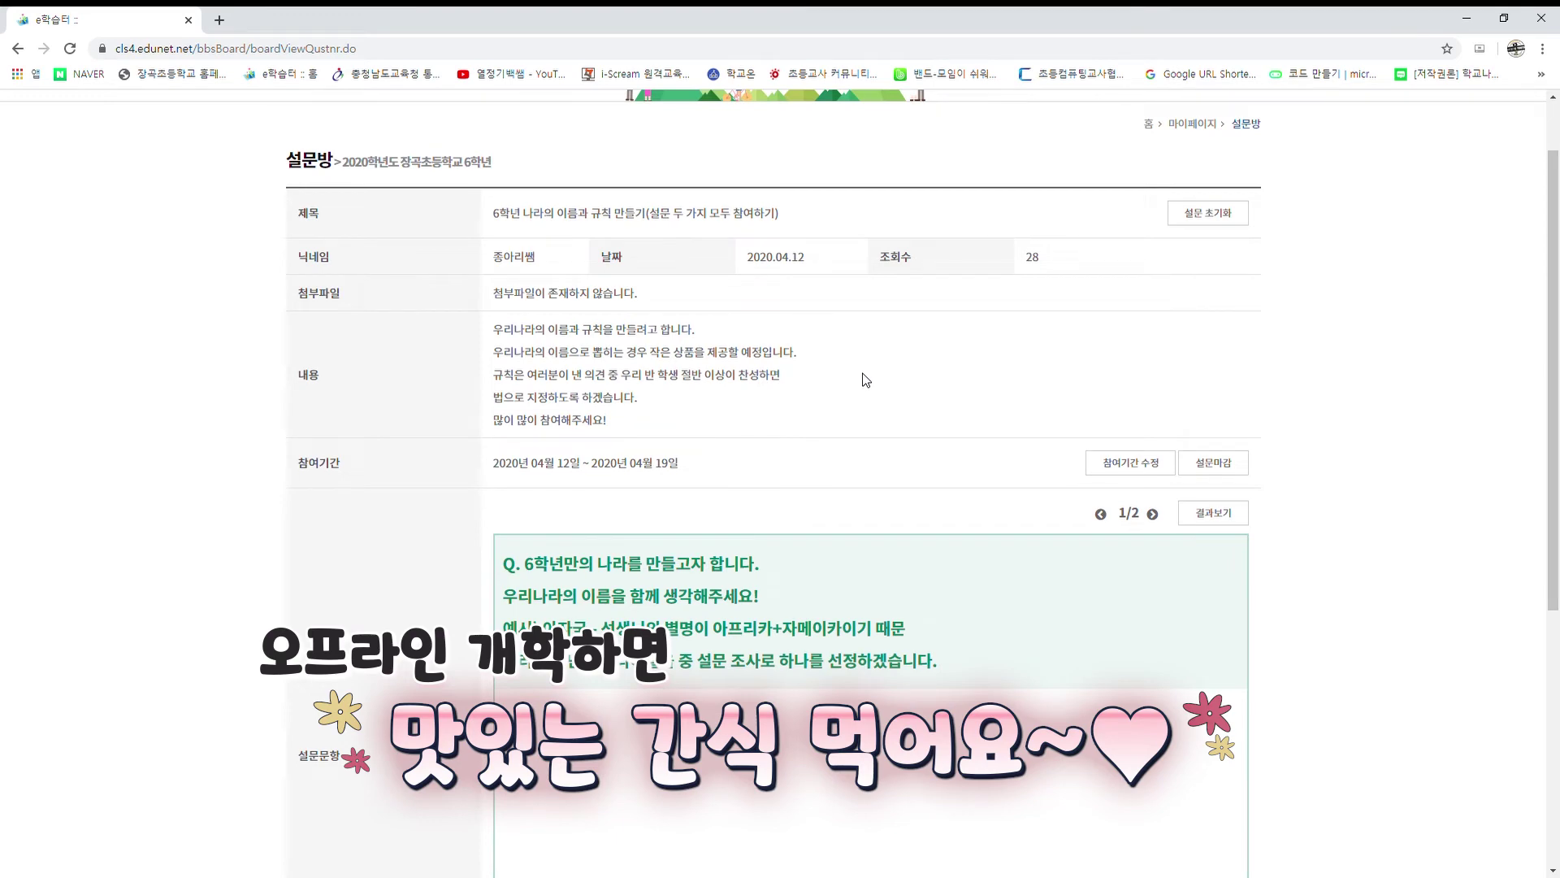
drag(491, 334, 716, 338)
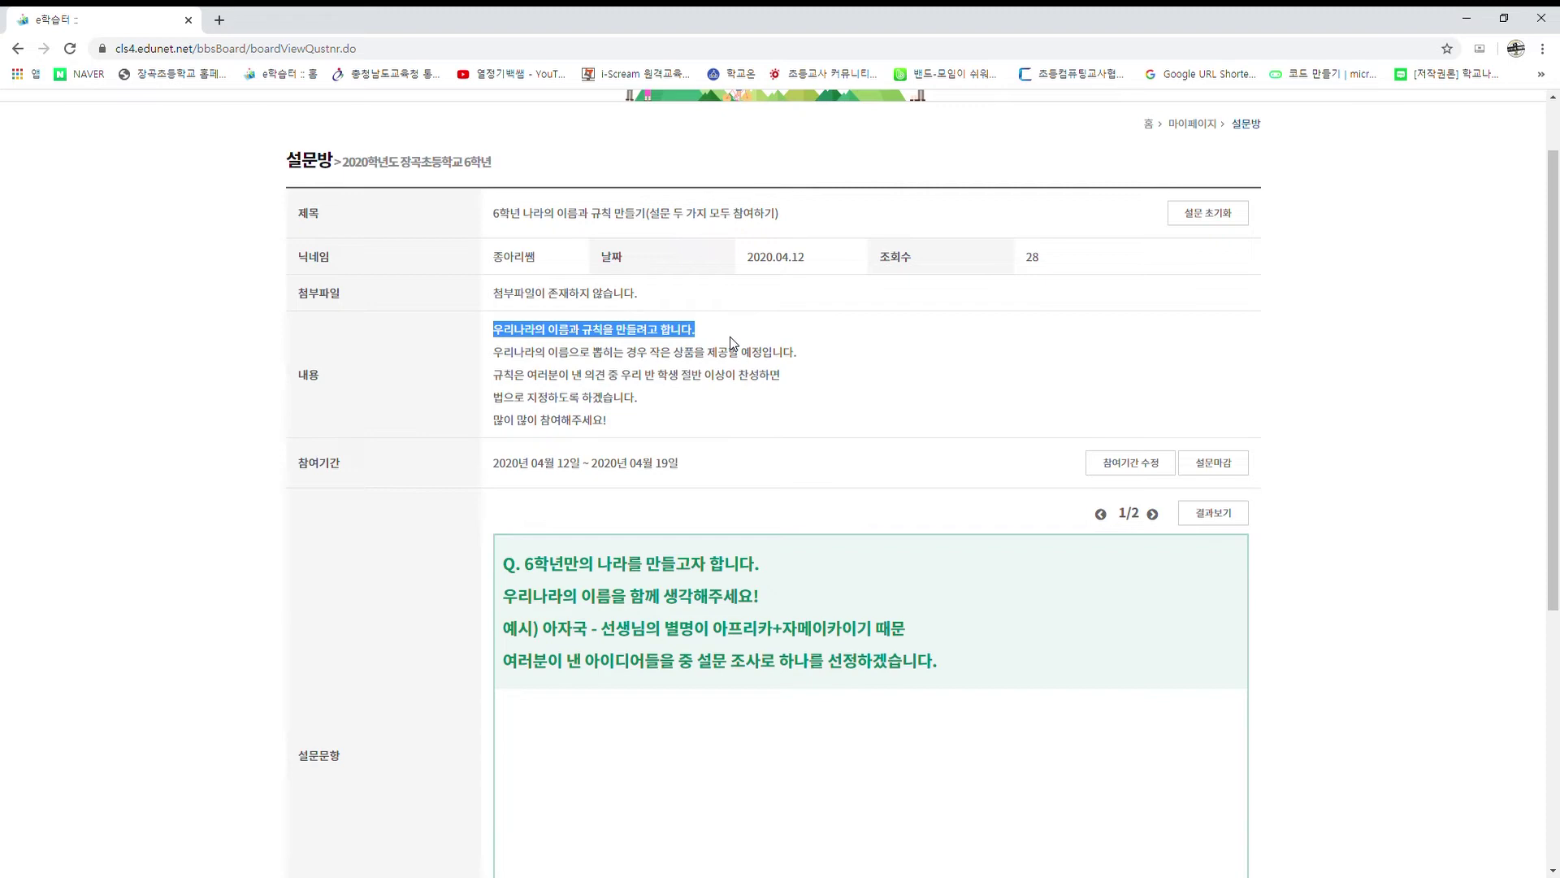
click(895, 341)
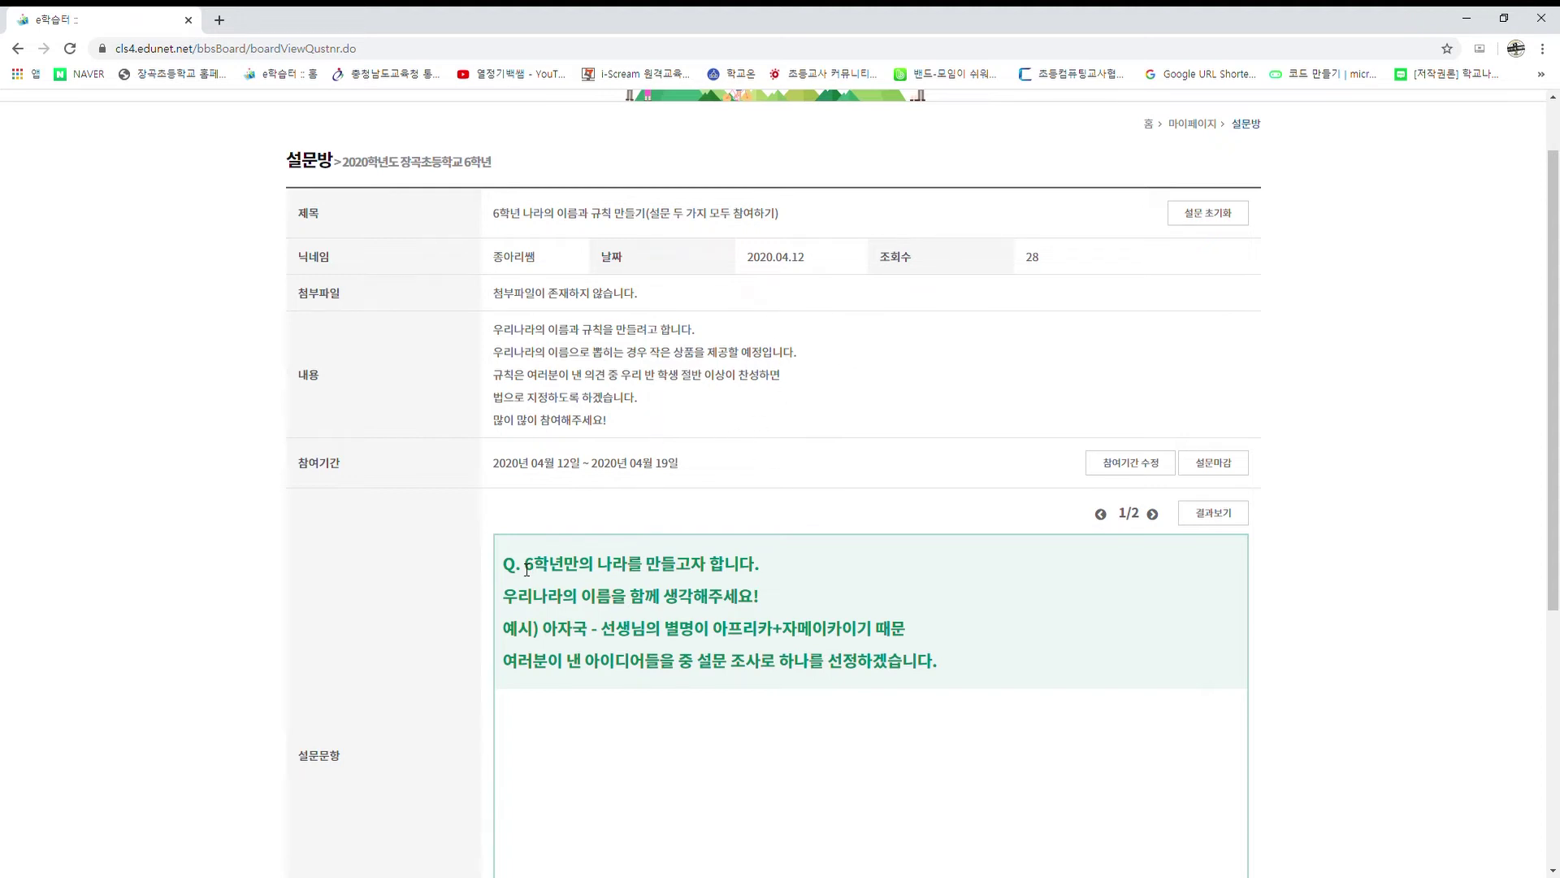
drag(524, 569, 759, 572)
drag(504, 610, 770, 607)
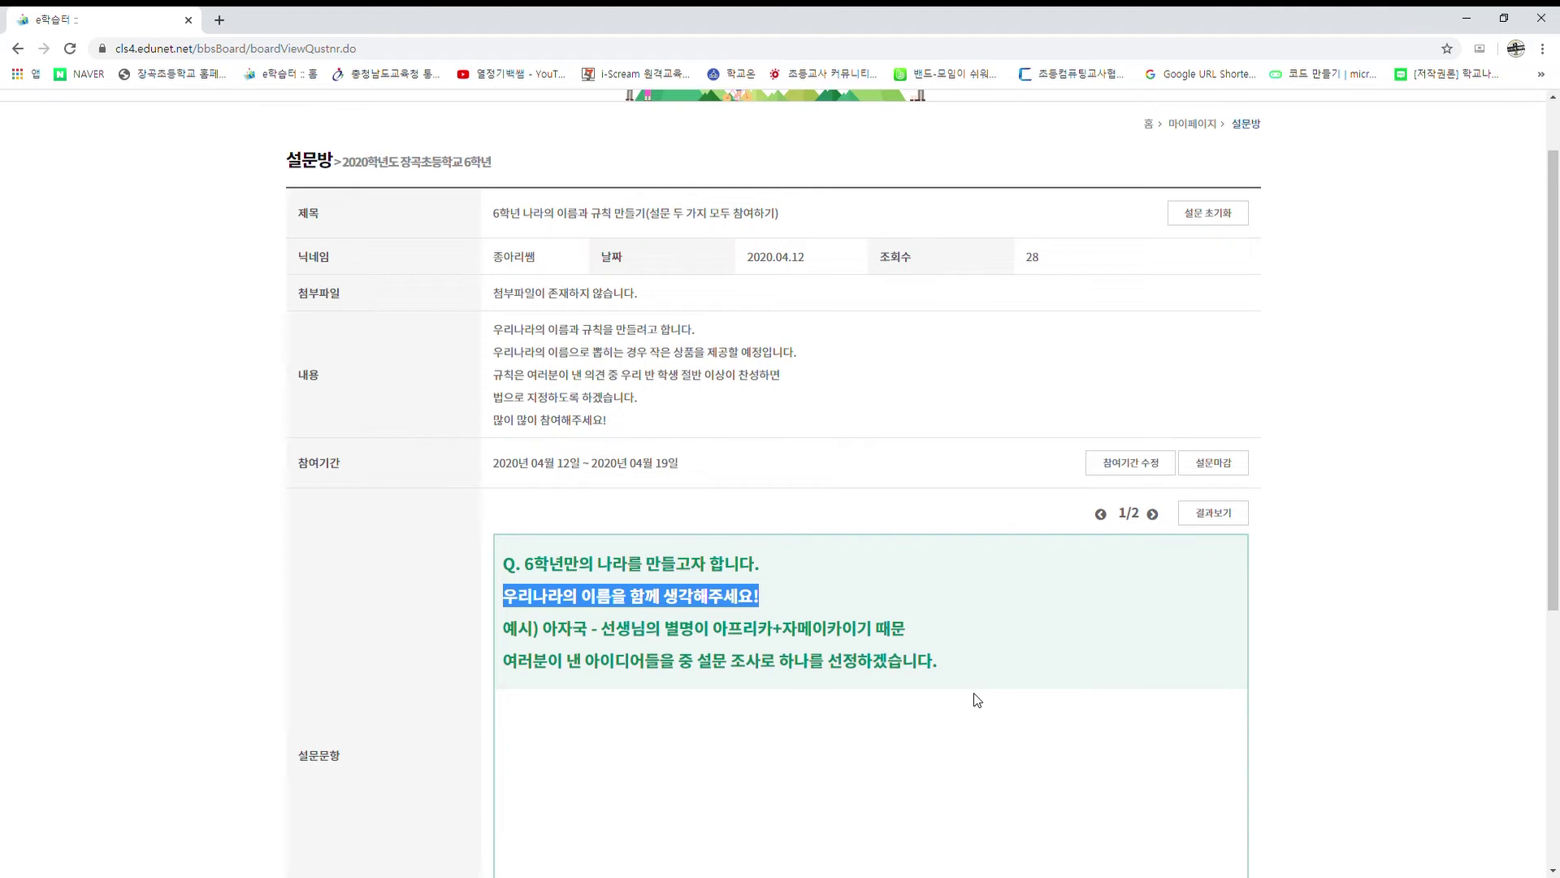
click(1153, 514)
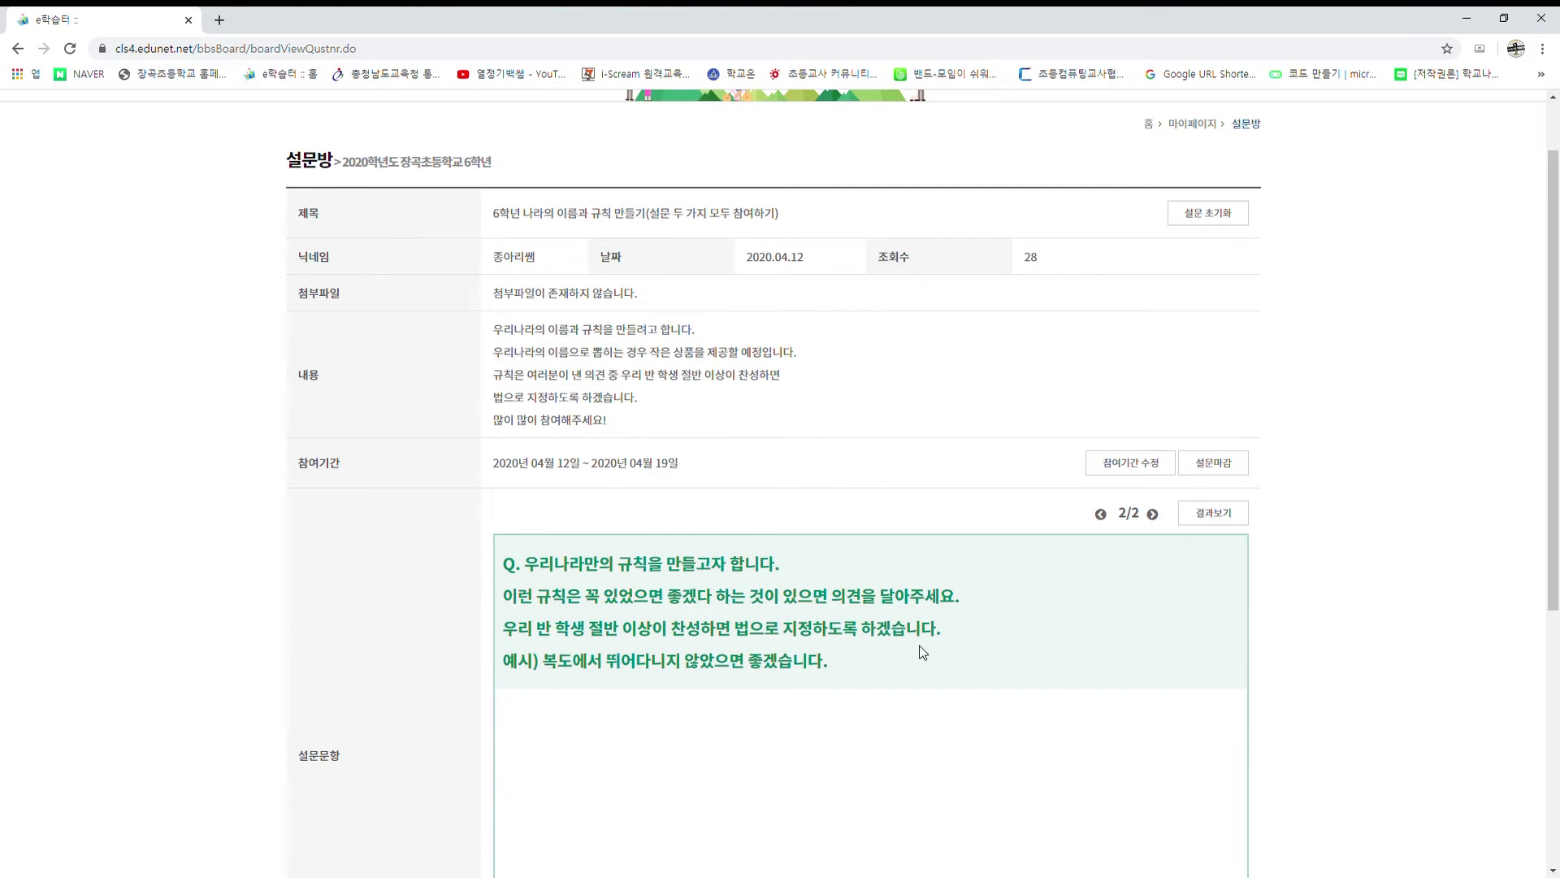
scroll(924, 651, down, 2)
scroll(925, 651, up, 3)
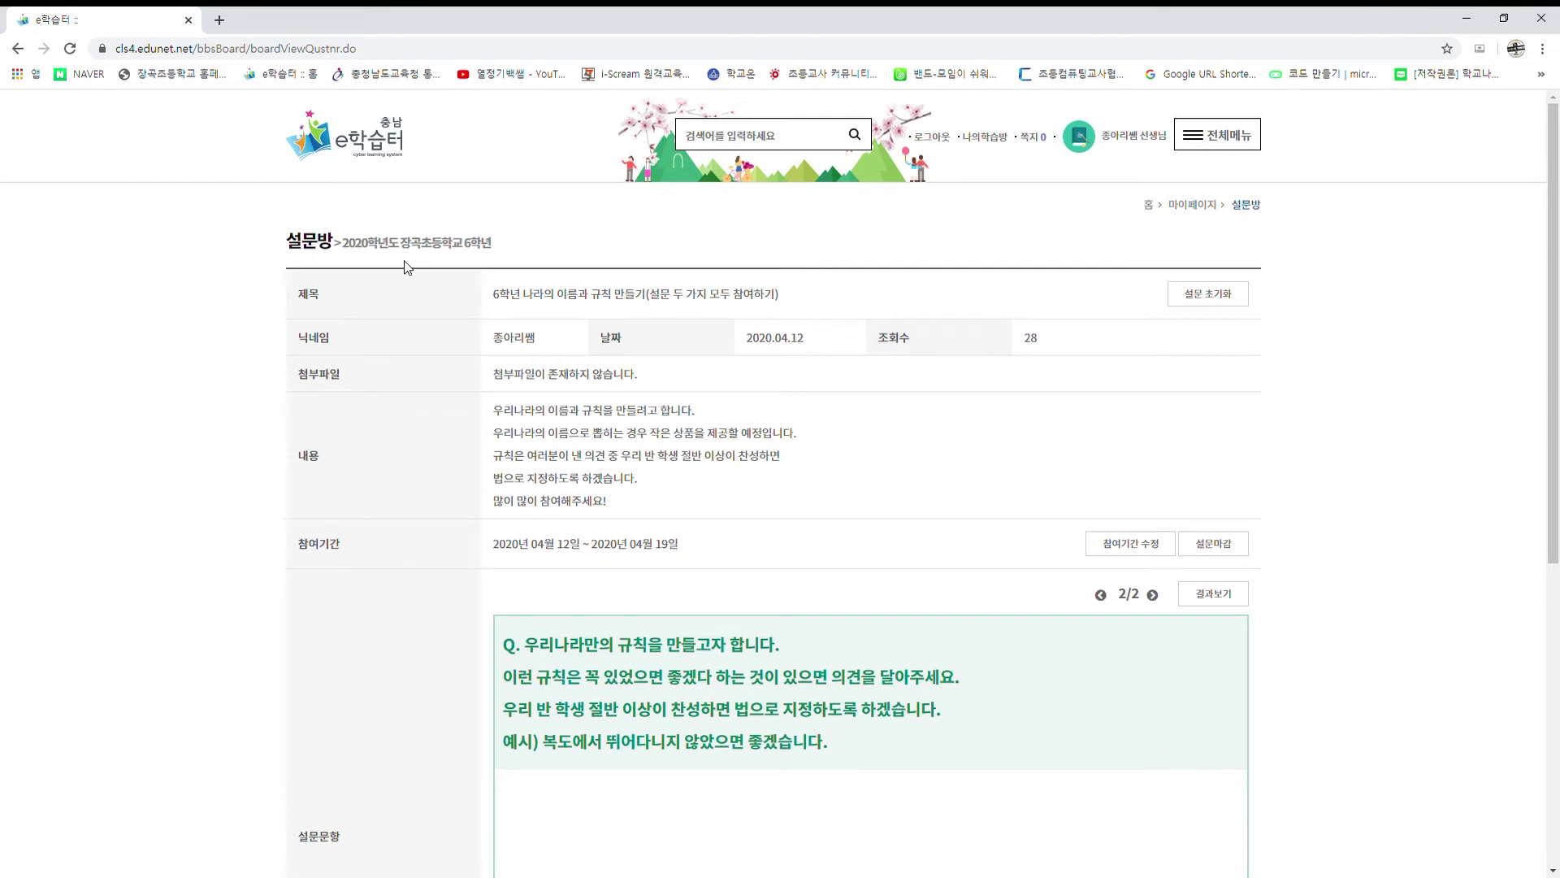
Go back through the home page to the 6학년 class and open the 디베이트 토론방 post on classroom phone use.
click(383, 145)
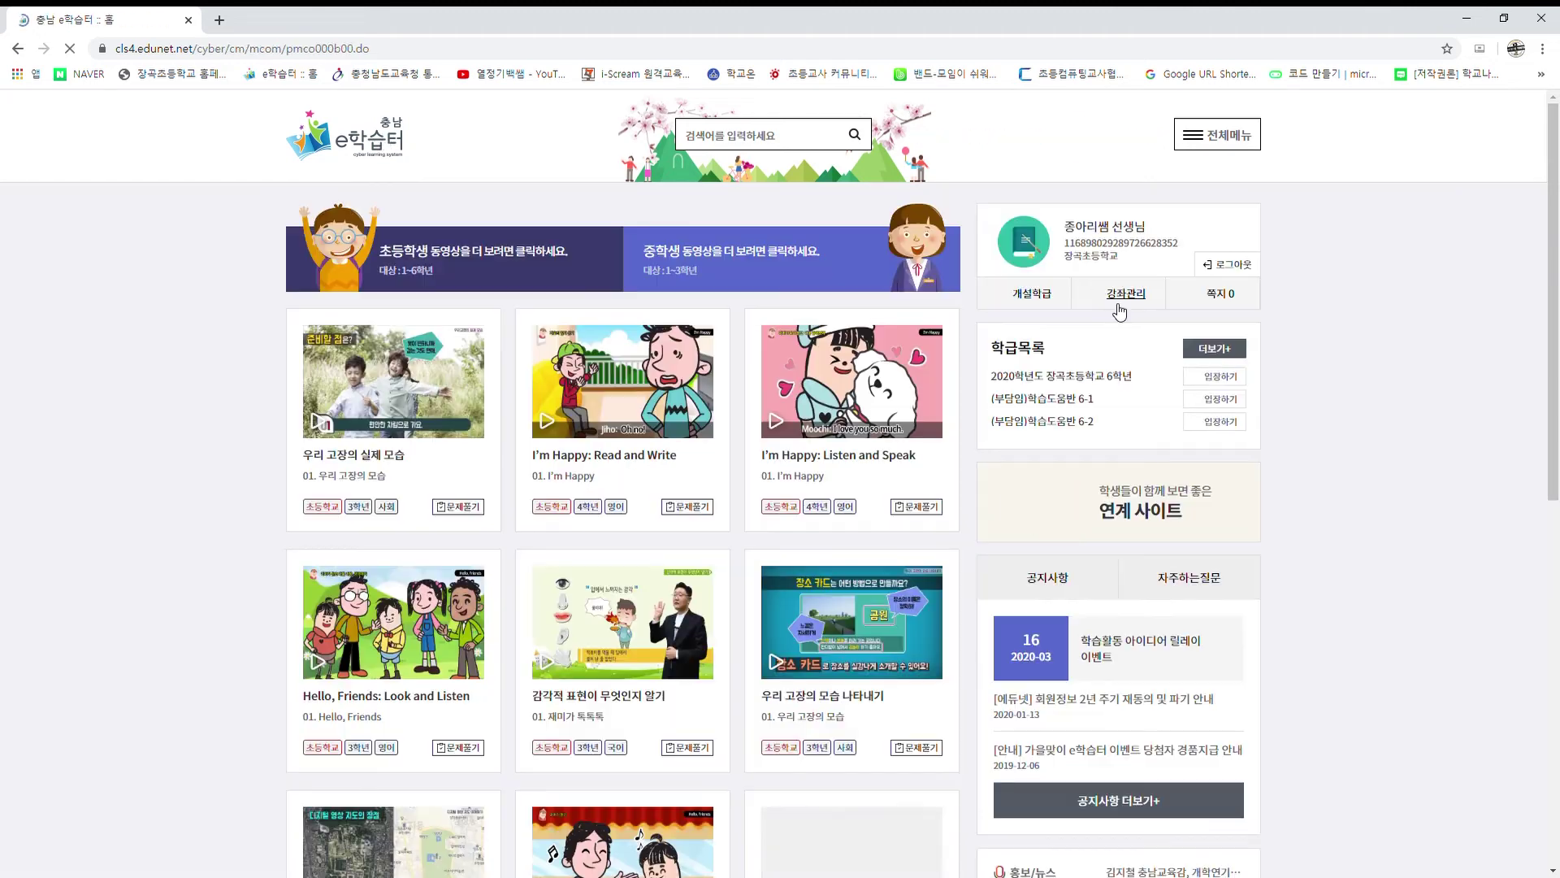
click(1053, 378)
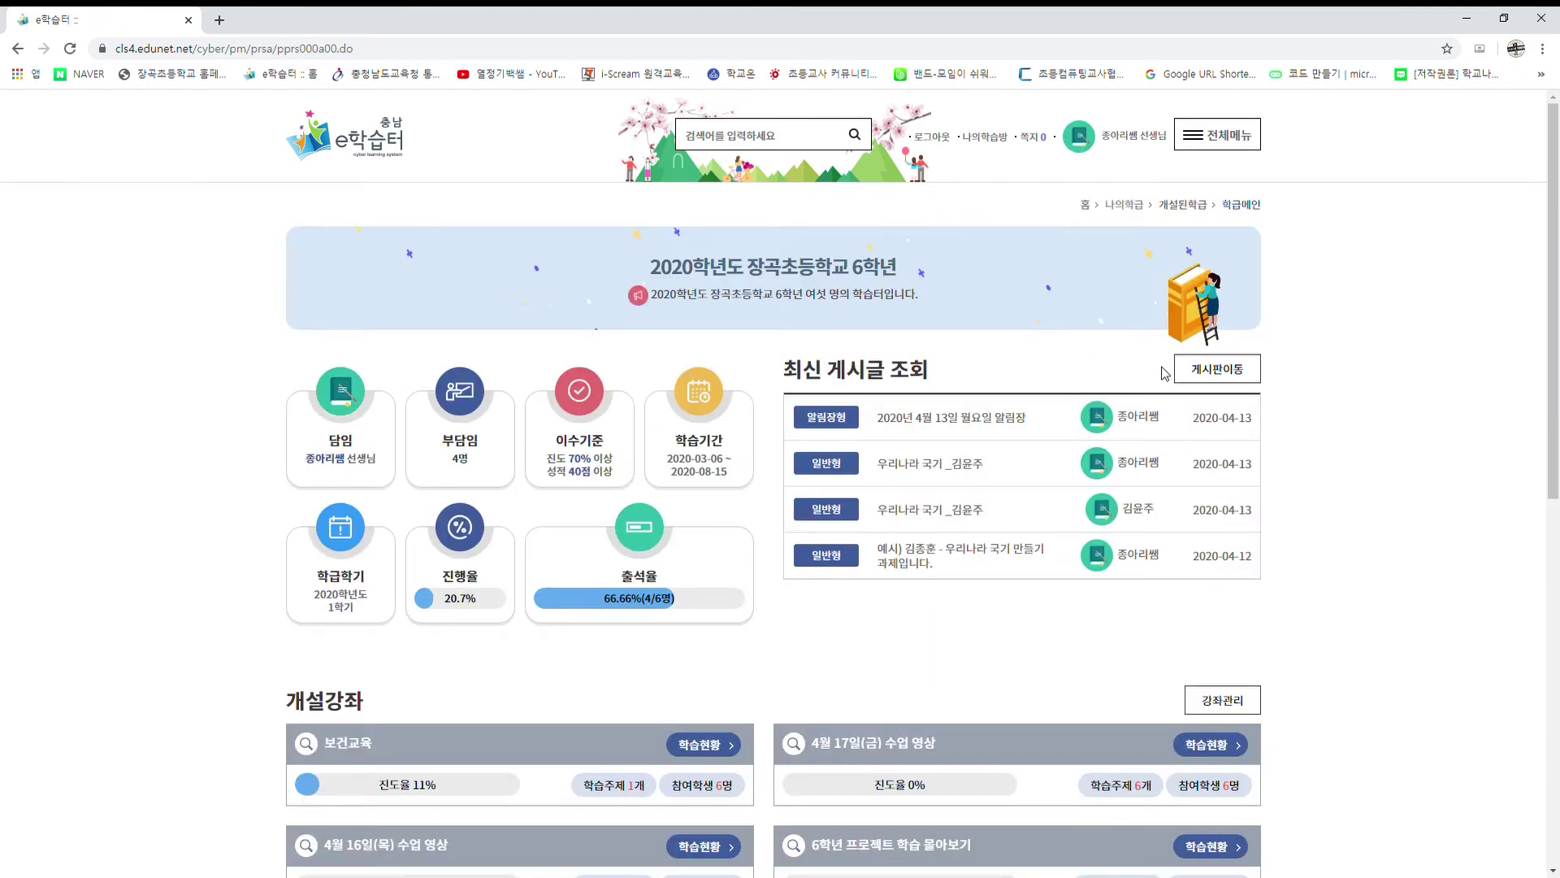
click(1203, 369)
click(1115, 416)
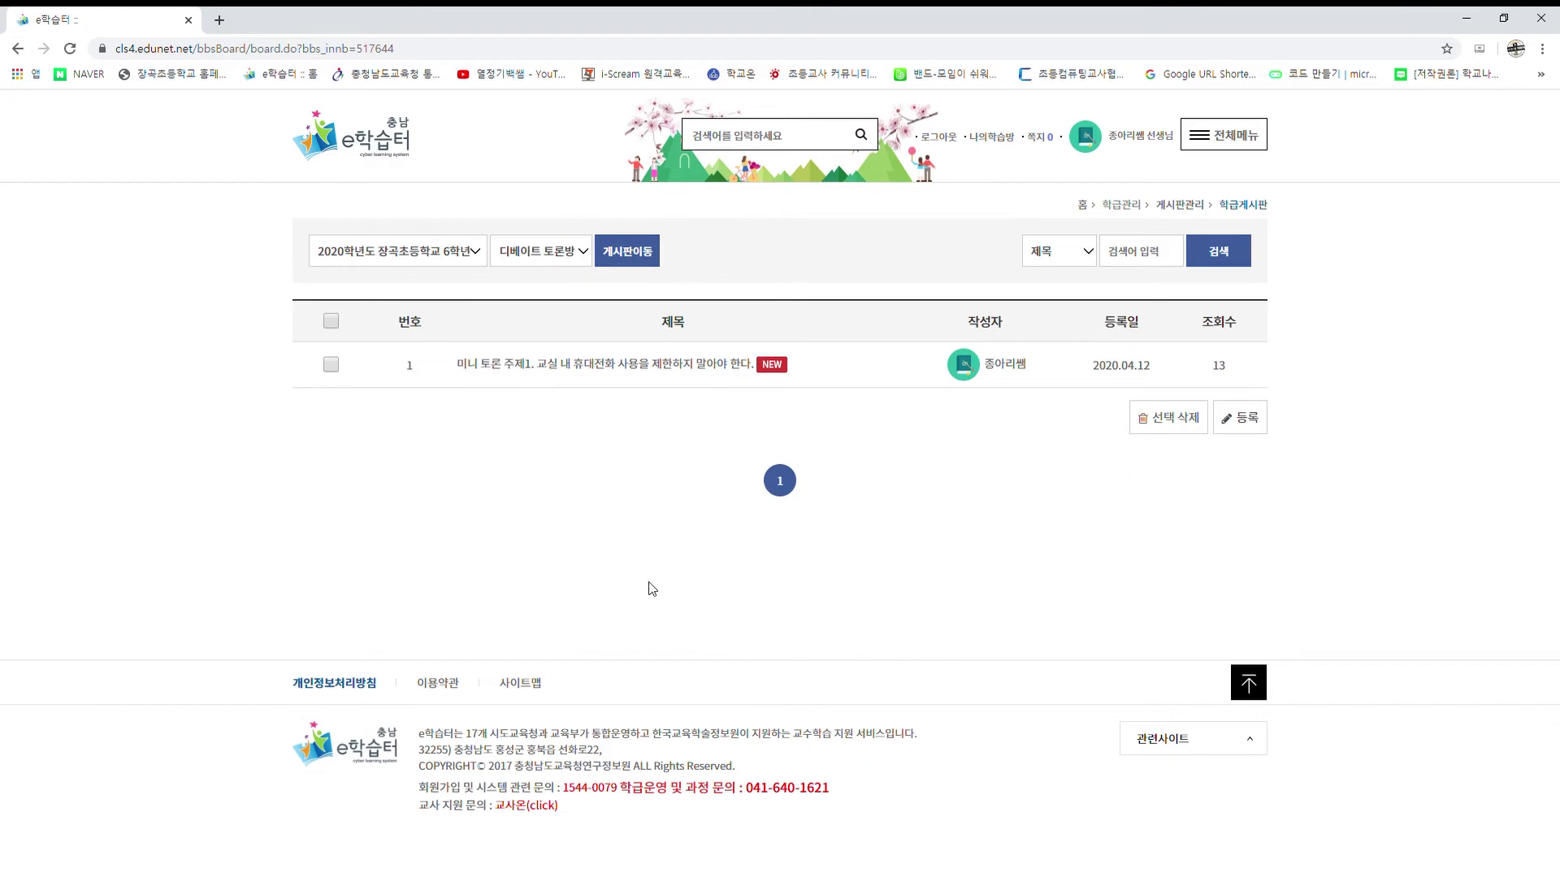
click(584, 377)
Examine the debate topic, the participation instructions on the blackboard and the 찬성 and 반대 sides.
scroll(1309, 512, down, 1)
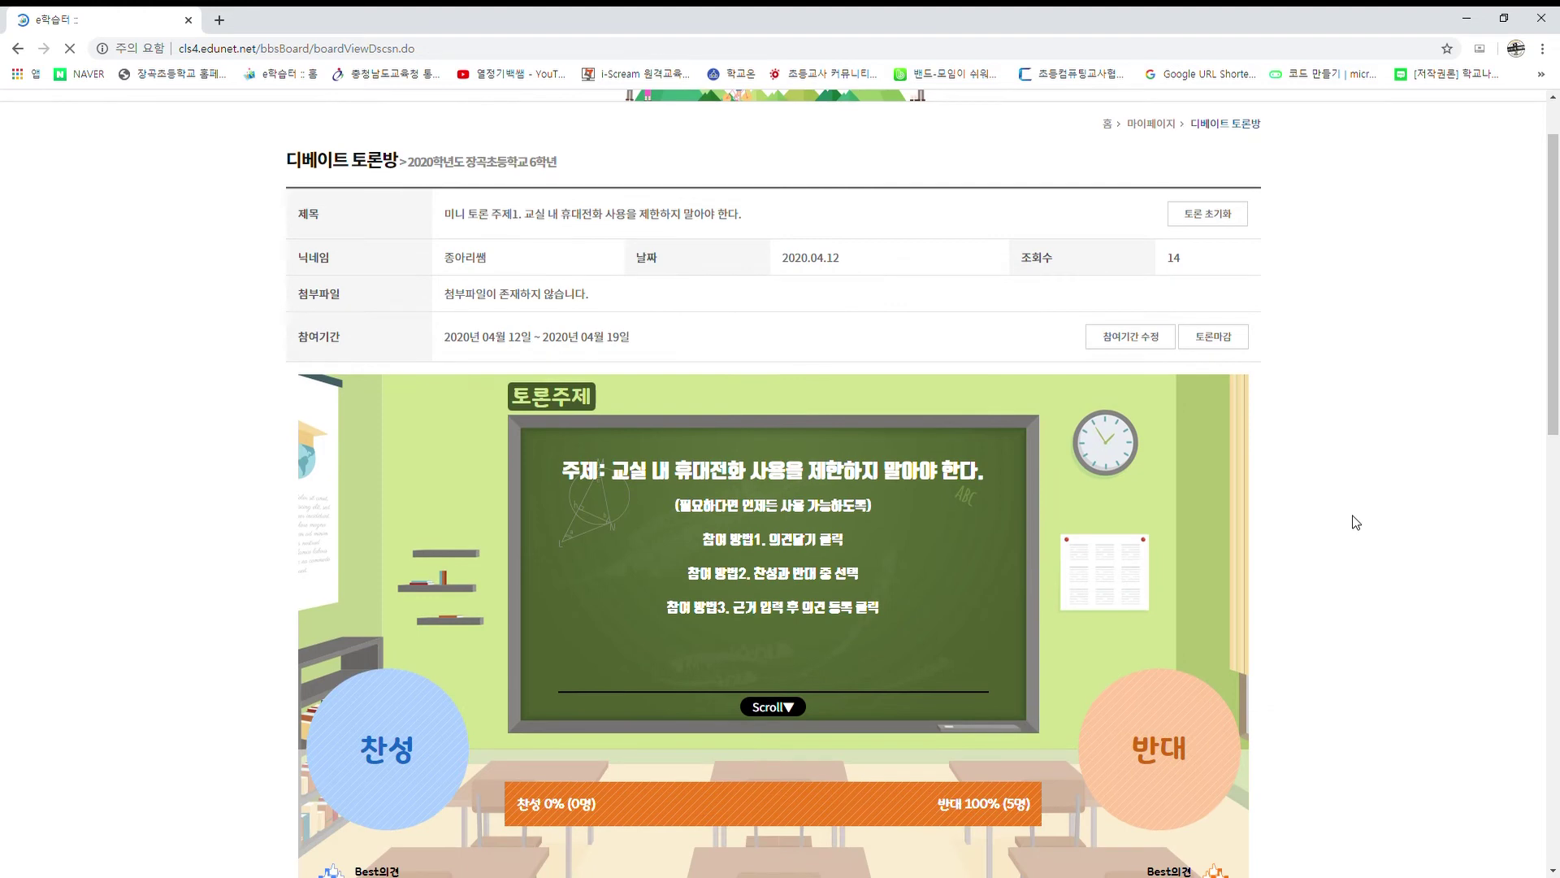
scroll(1351, 521, down, 1)
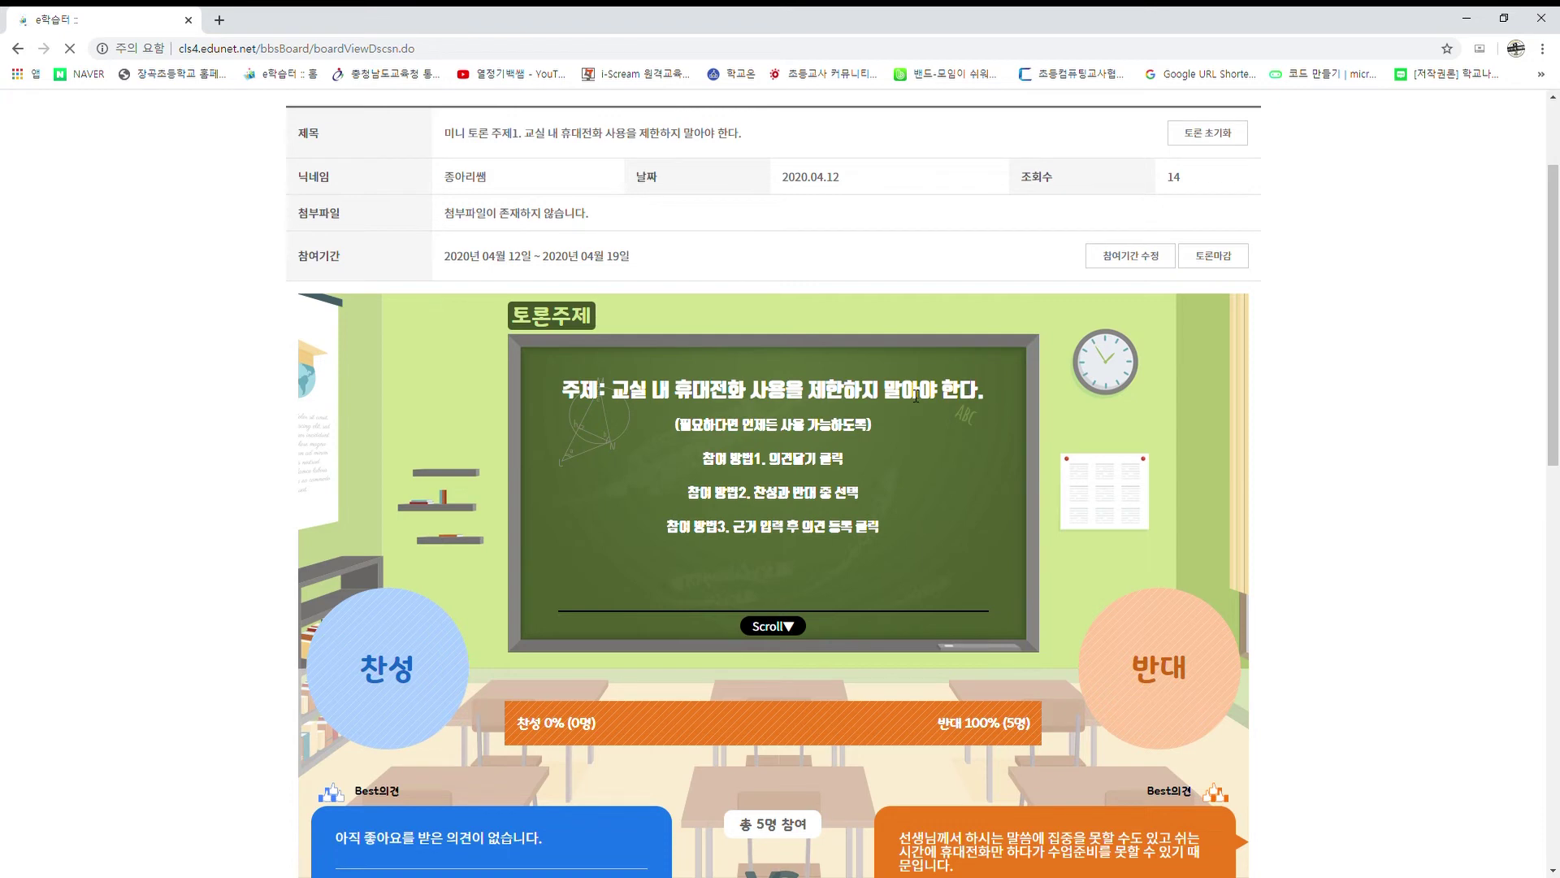
scroll(916, 396, down, 1)
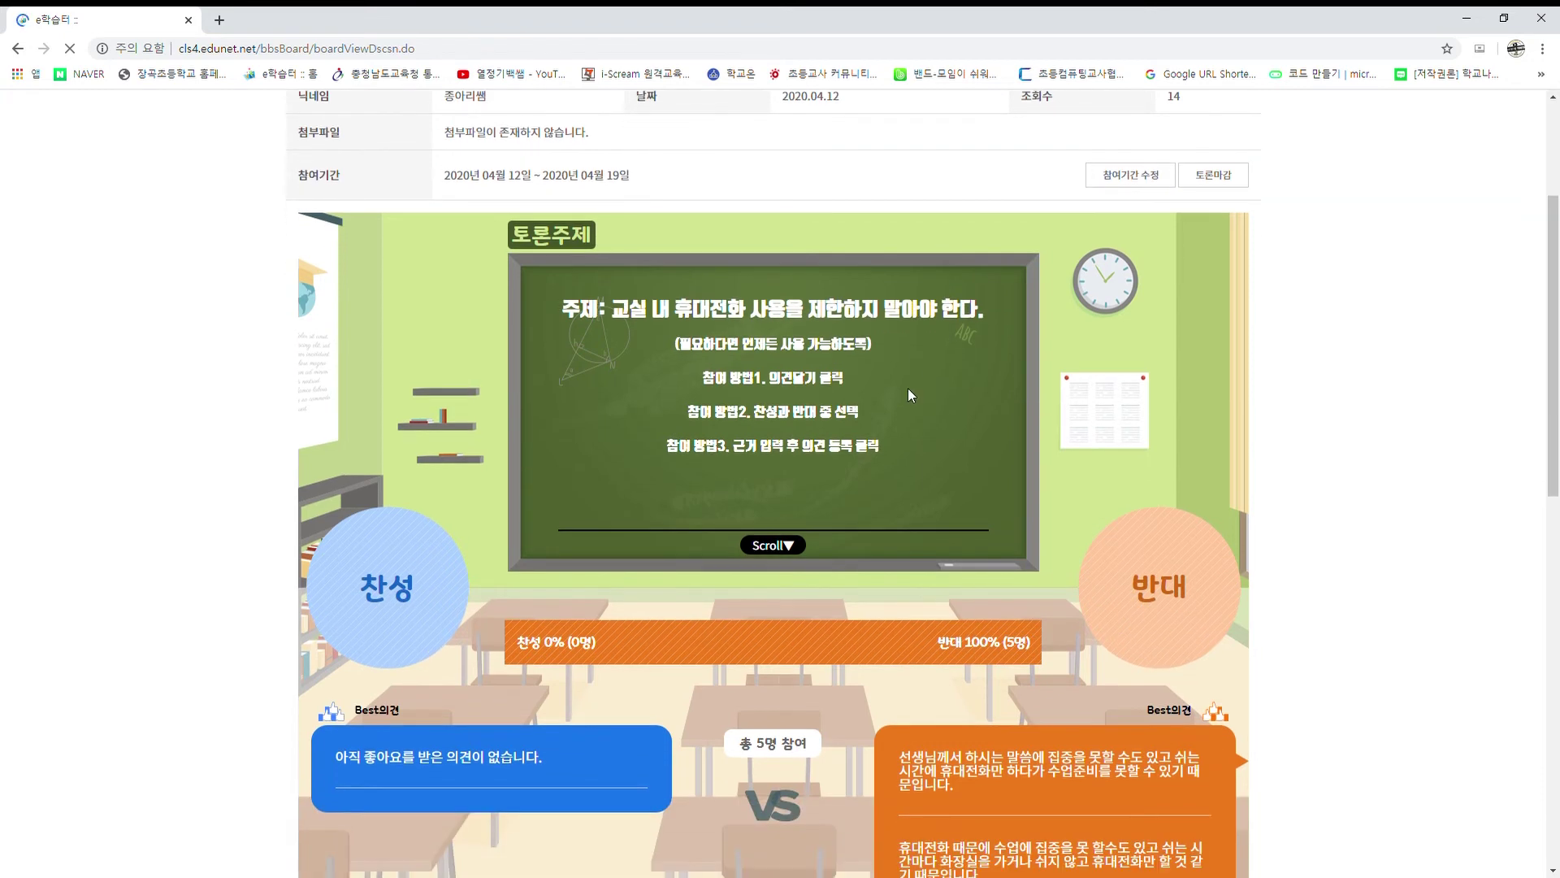
scroll(907, 388, down, 1)
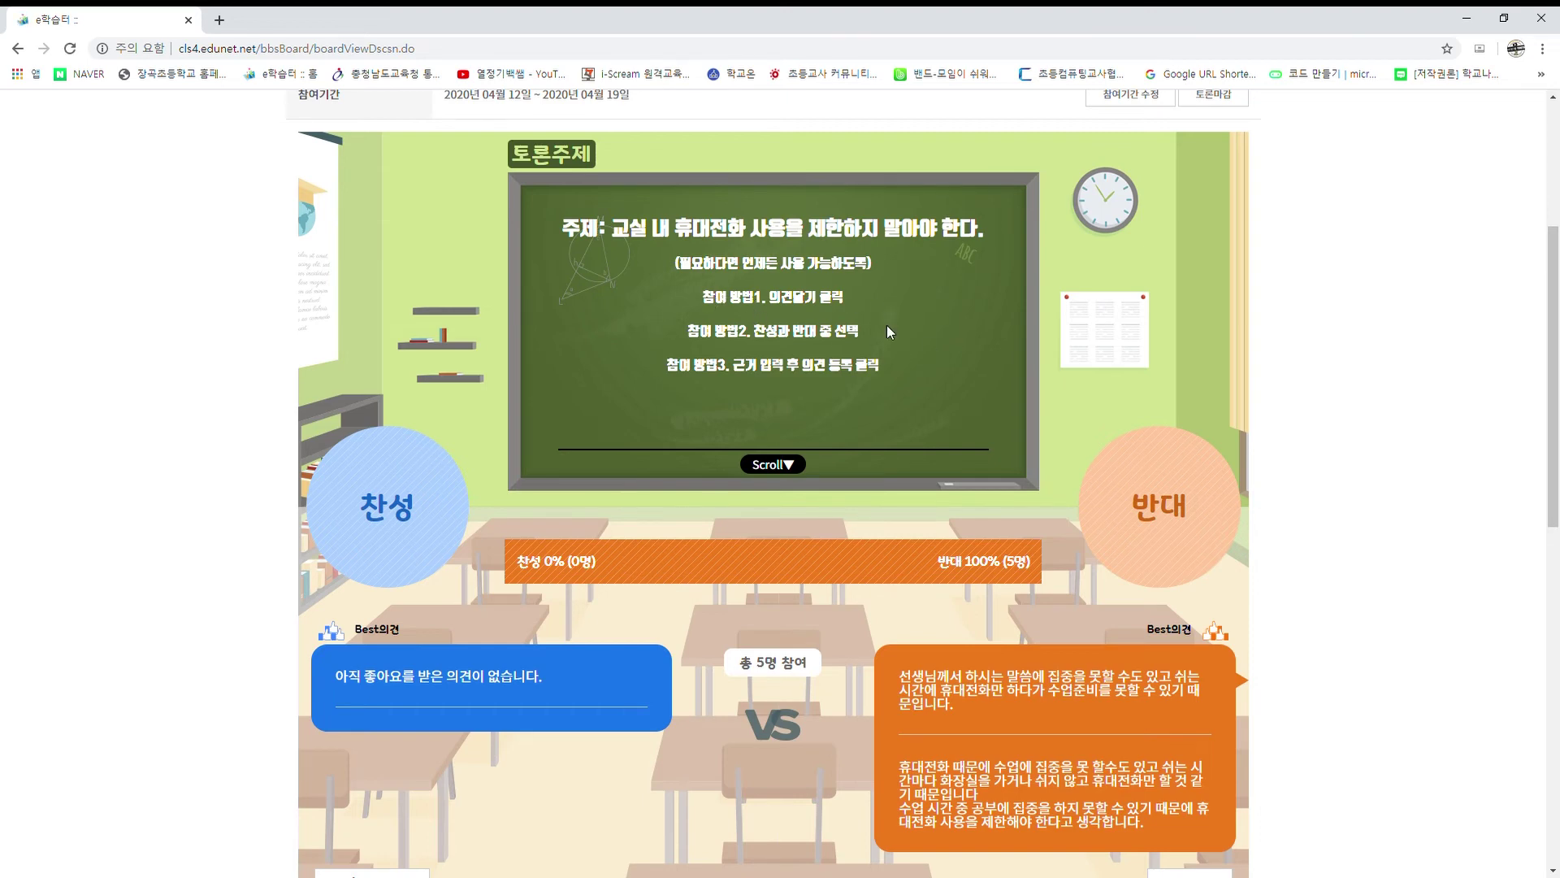
scroll(915, 325, down, 1)
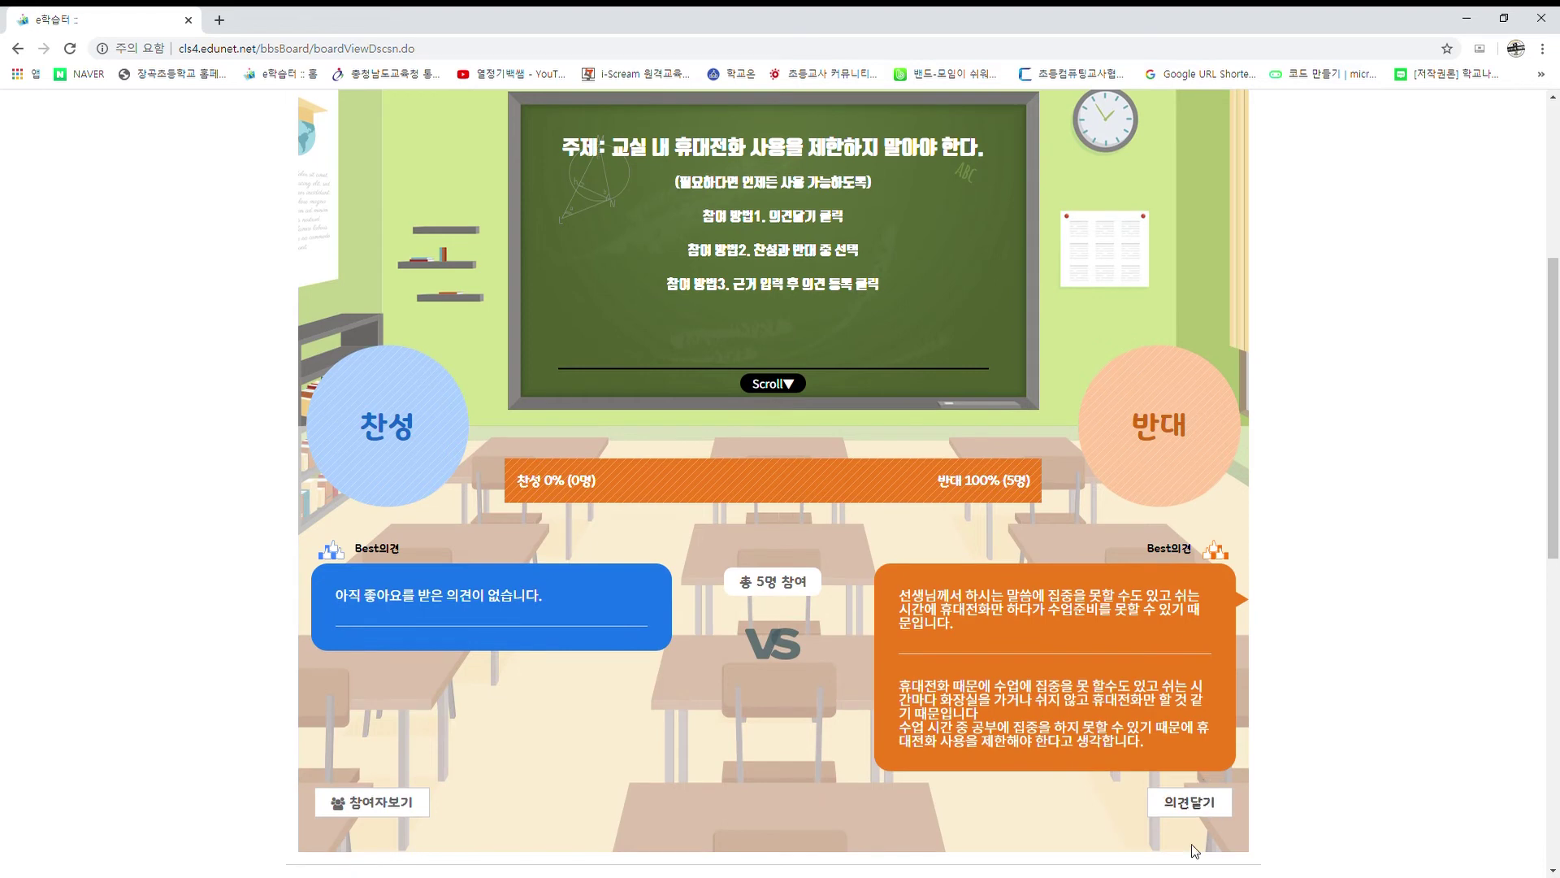
Reopen the existing debate opinion for editing and register it with the 반대 stance.
click(1158, 791)
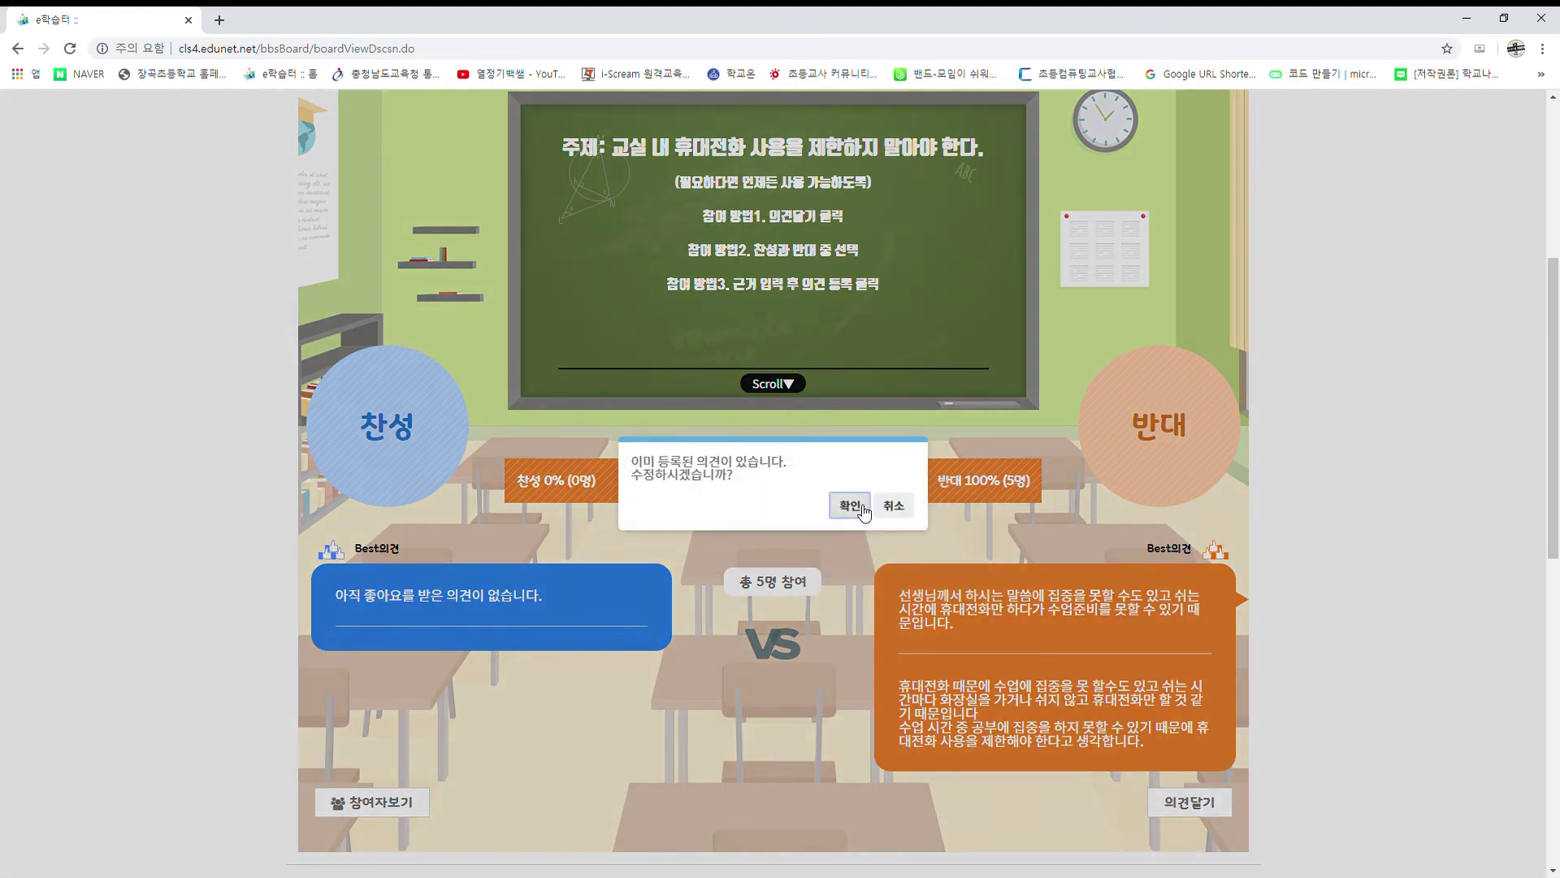
click(832, 510)
click(590, 413)
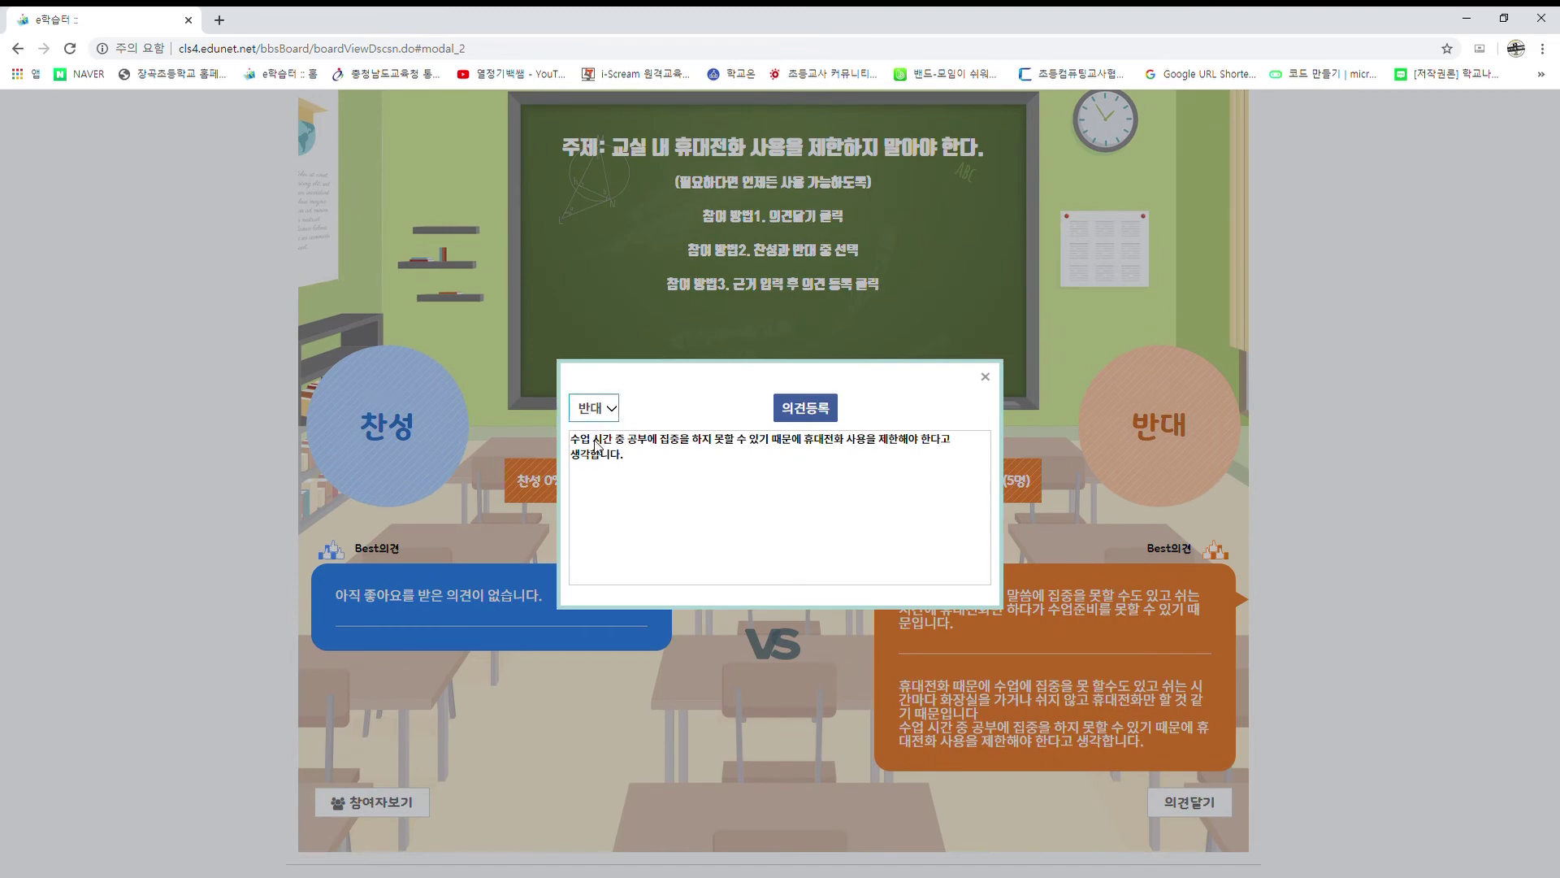
click(676, 492)
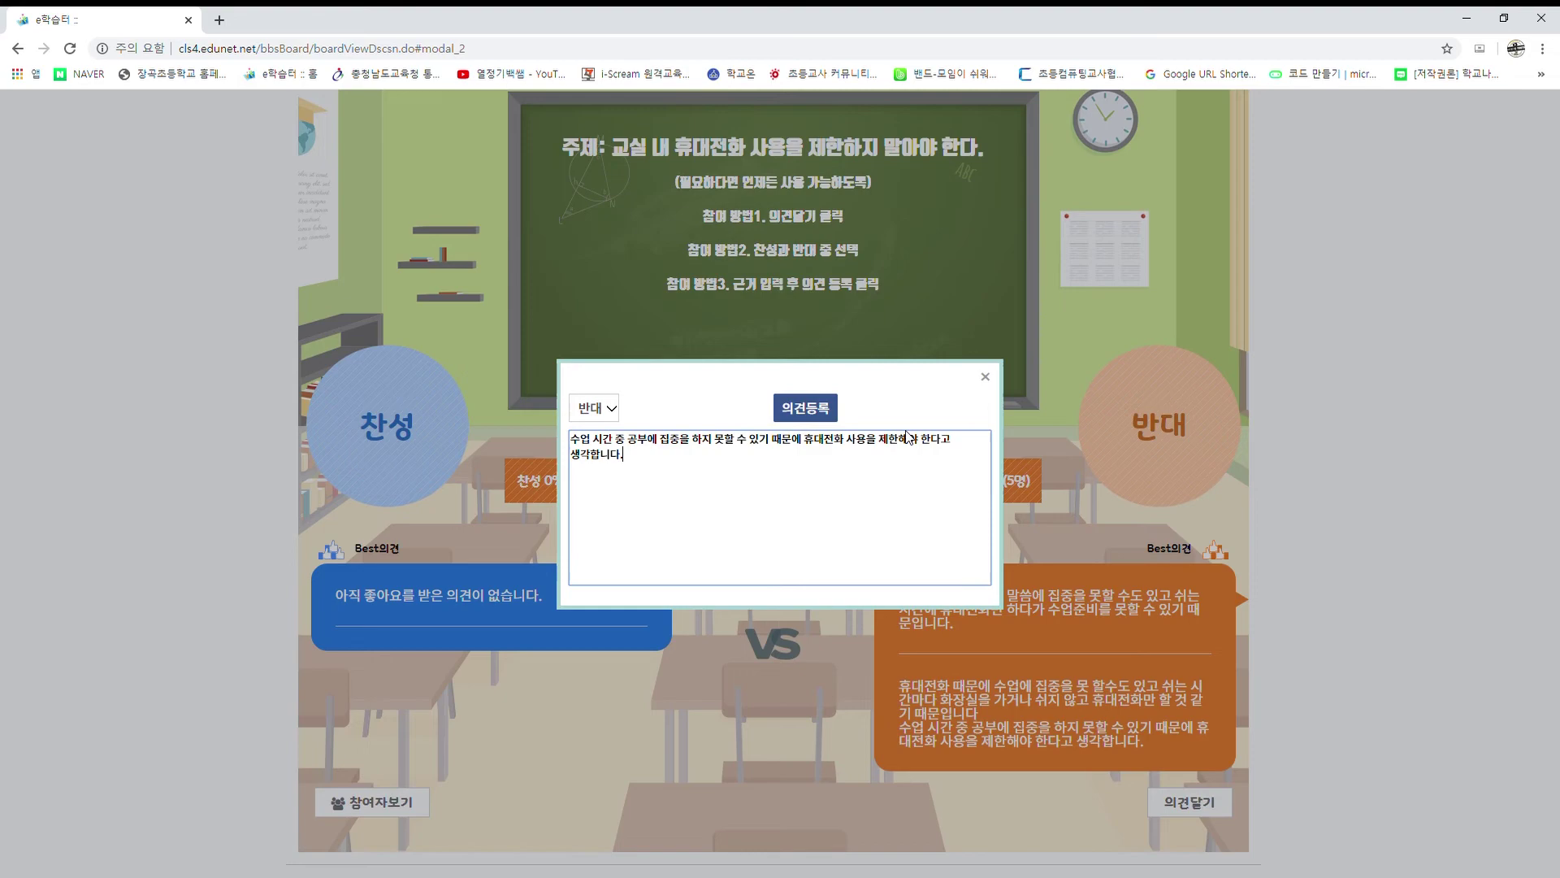
click(805, 408)
Examine the opinions posted under the debate, their like counts and the Best의견 area.
scroll(918, 412, down, 5)
scroll(918, 412, down, 2)
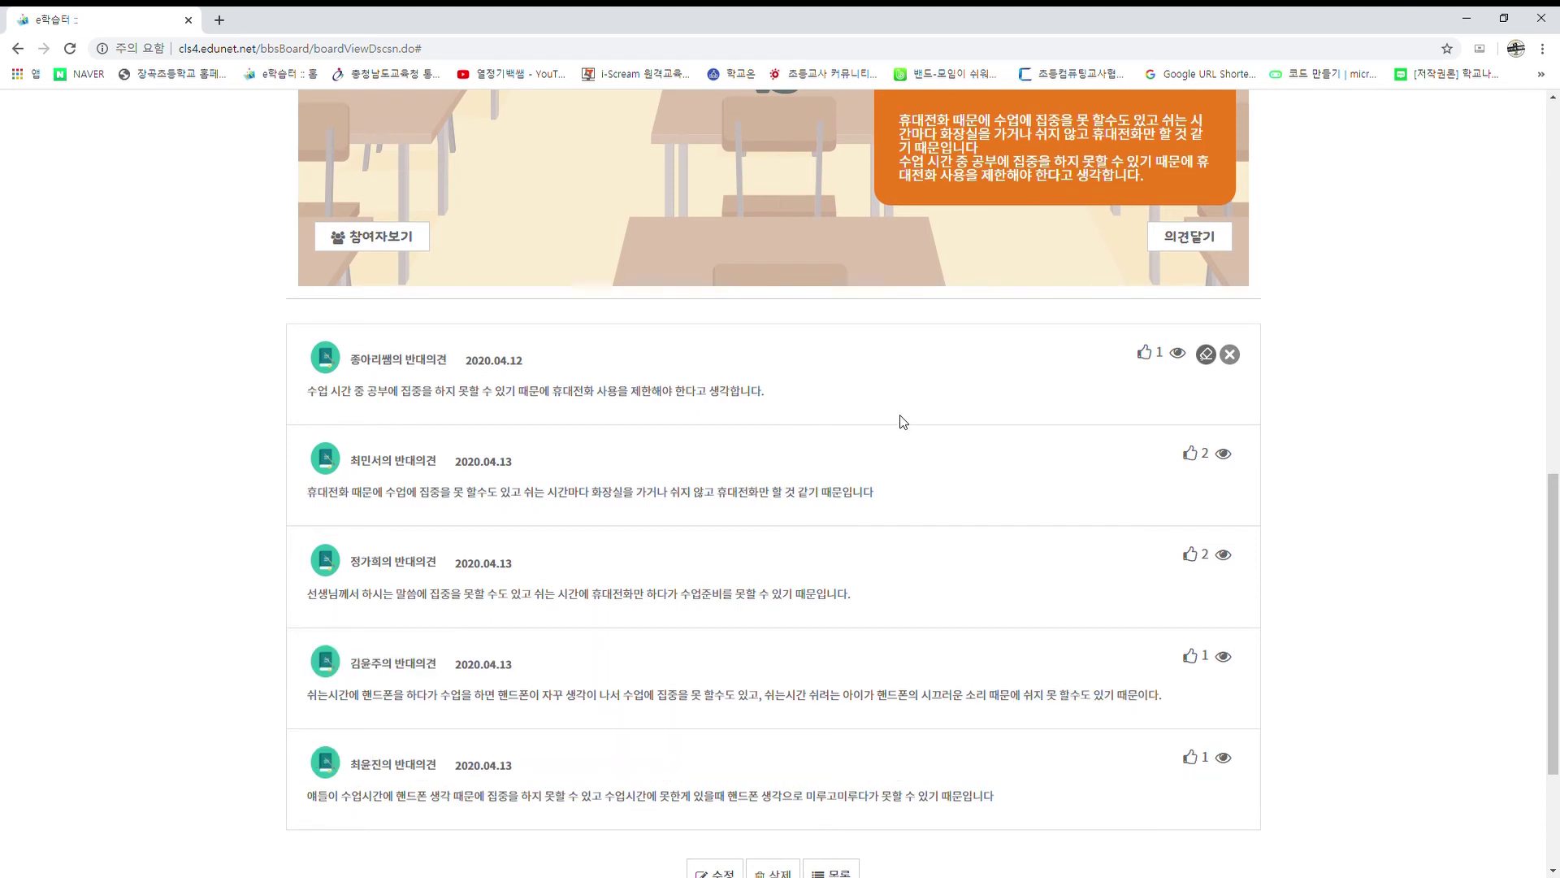
scroll(903, 422, down, 1)
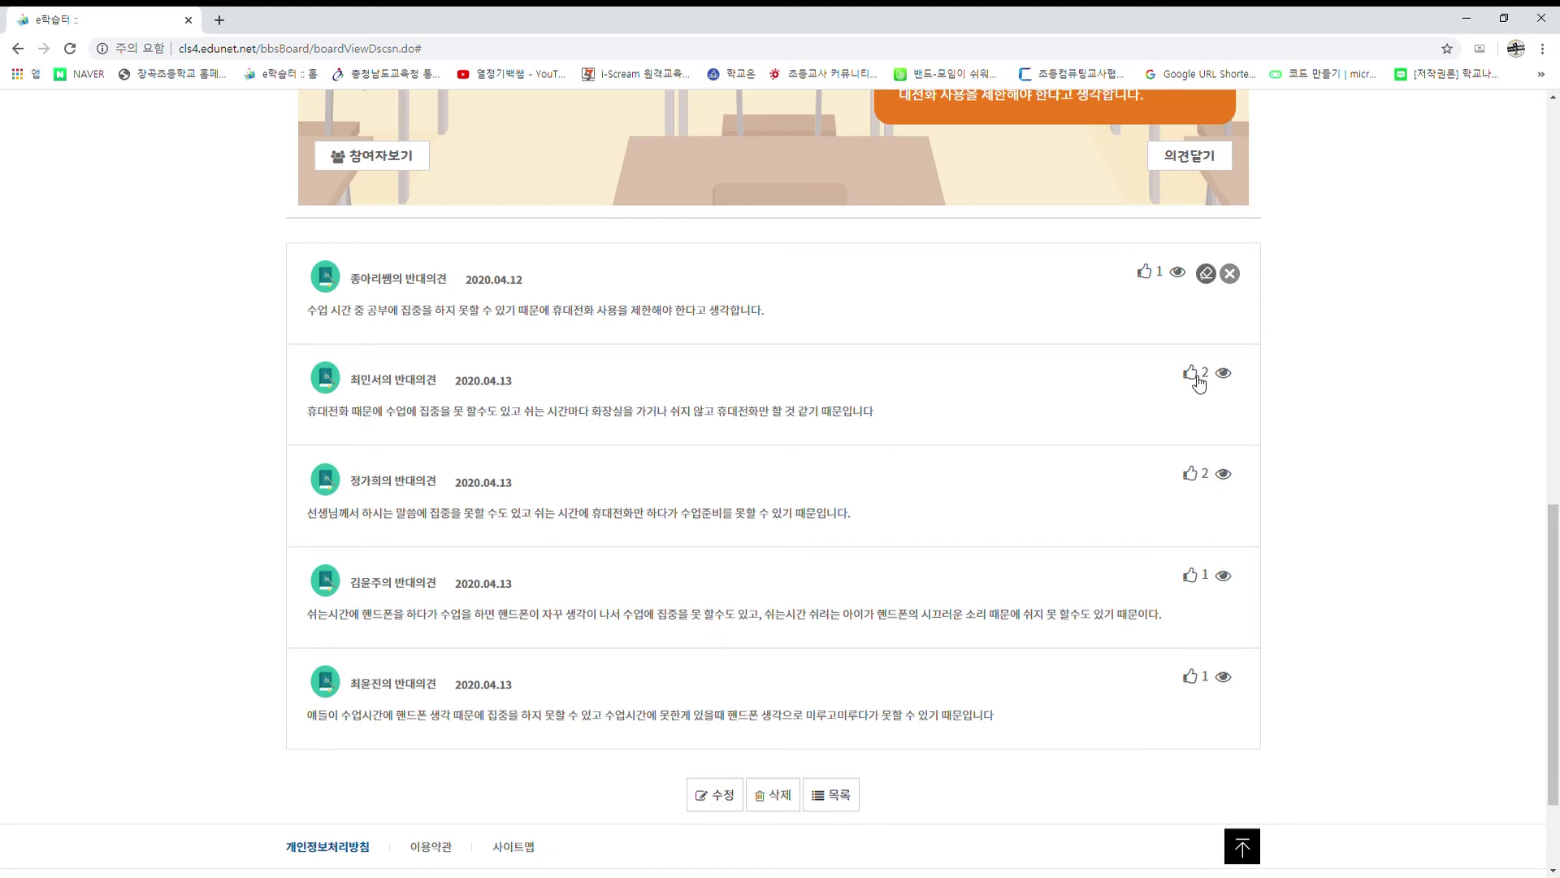
scroll(1199, 382, up, 5)
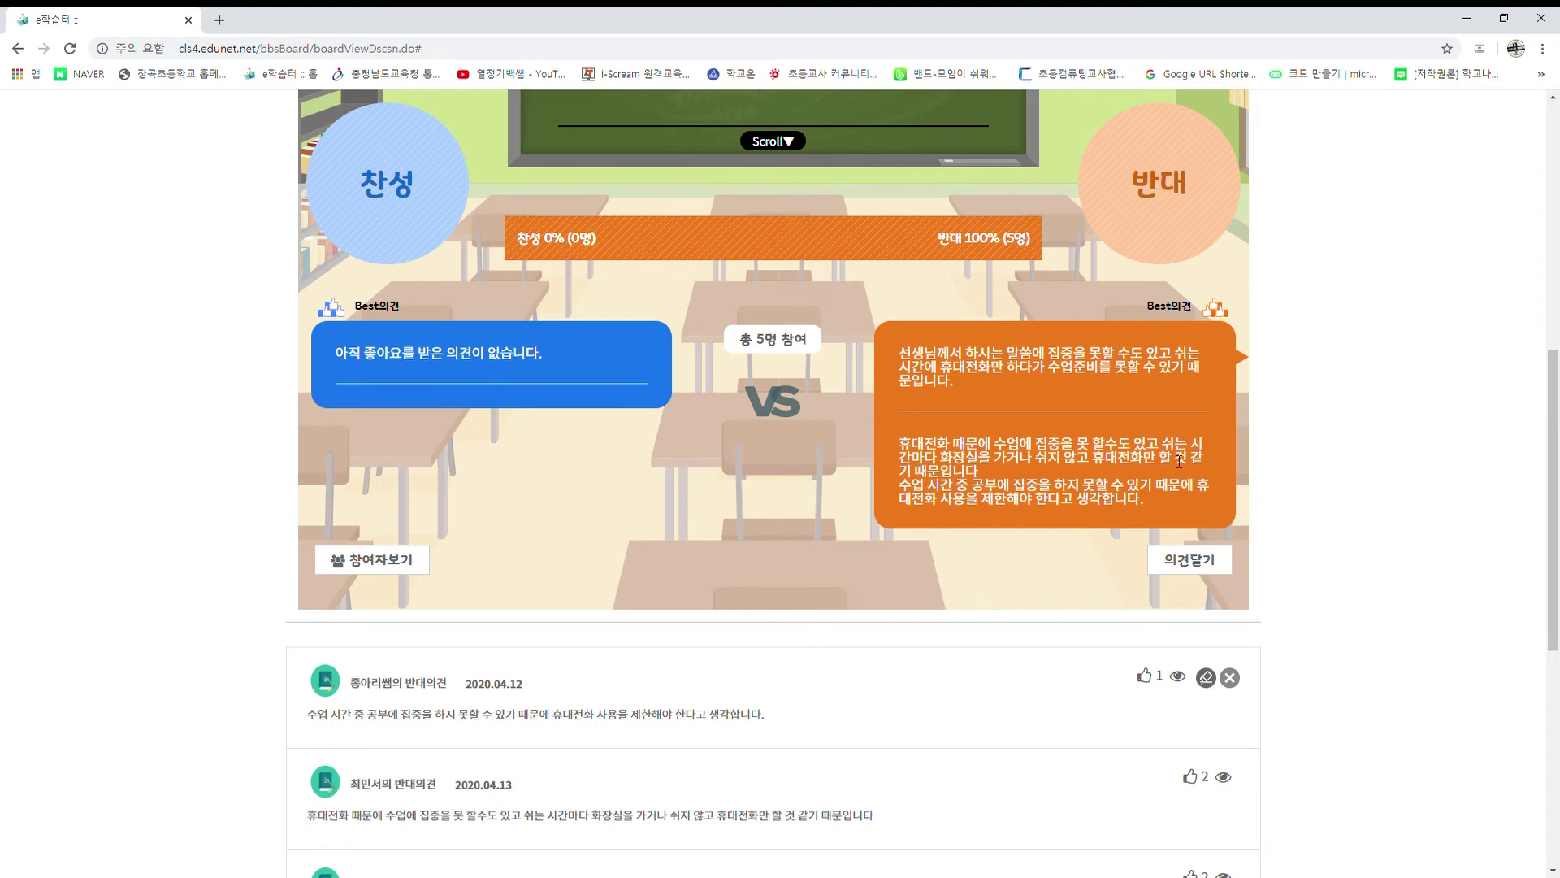
scroll(1174, 467, up, 2)
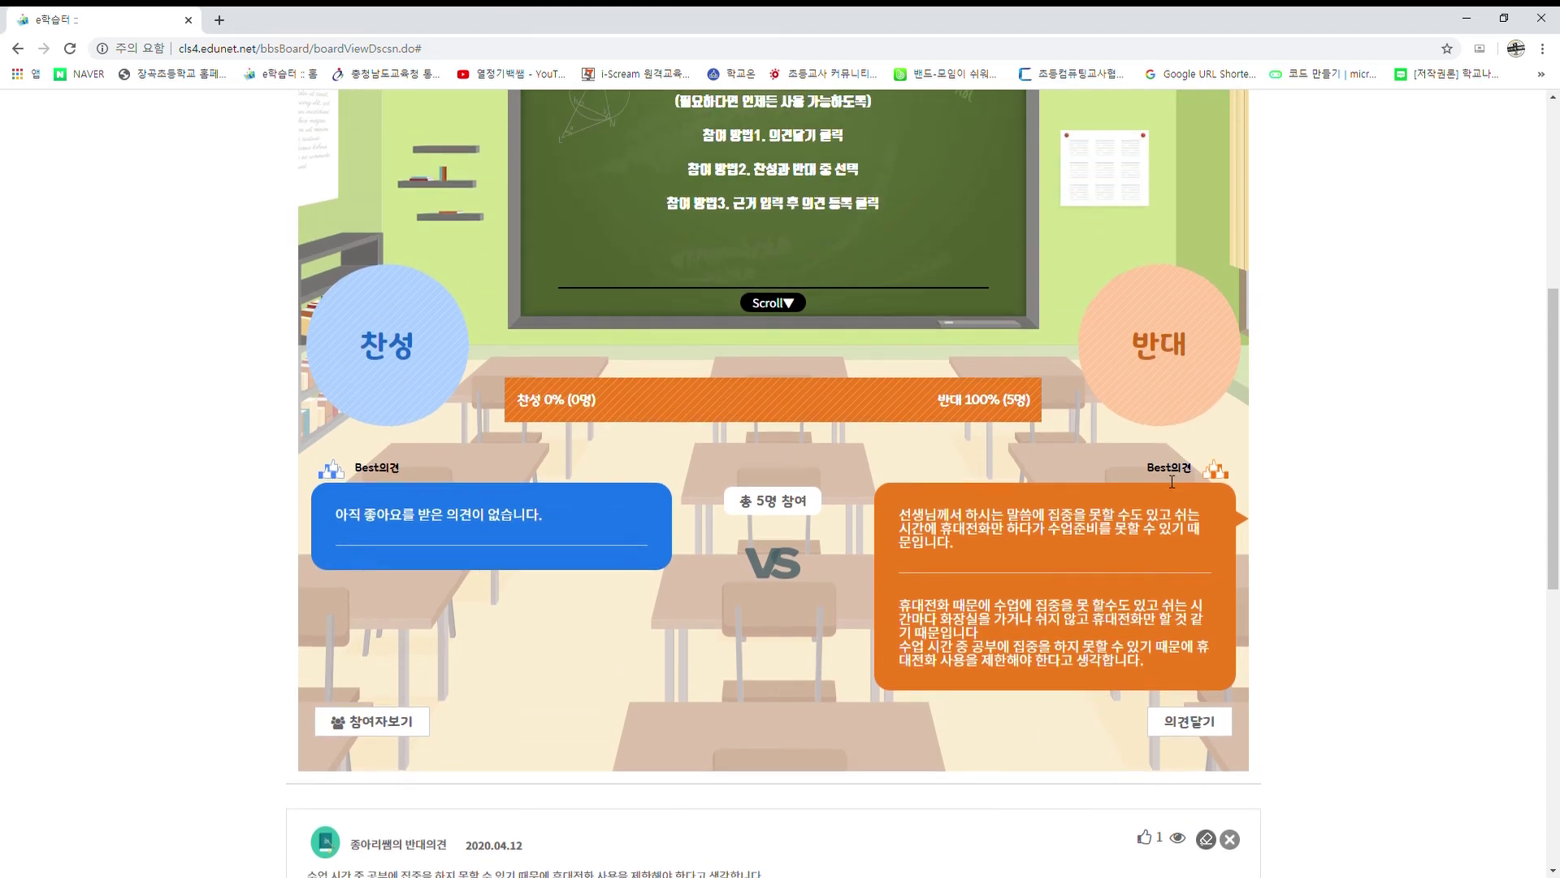
Go back through the home page to the 2020학년도 장곡초등학교 6학년 class and open its 과제방 board.
scroll(1123, 485, up, 4)
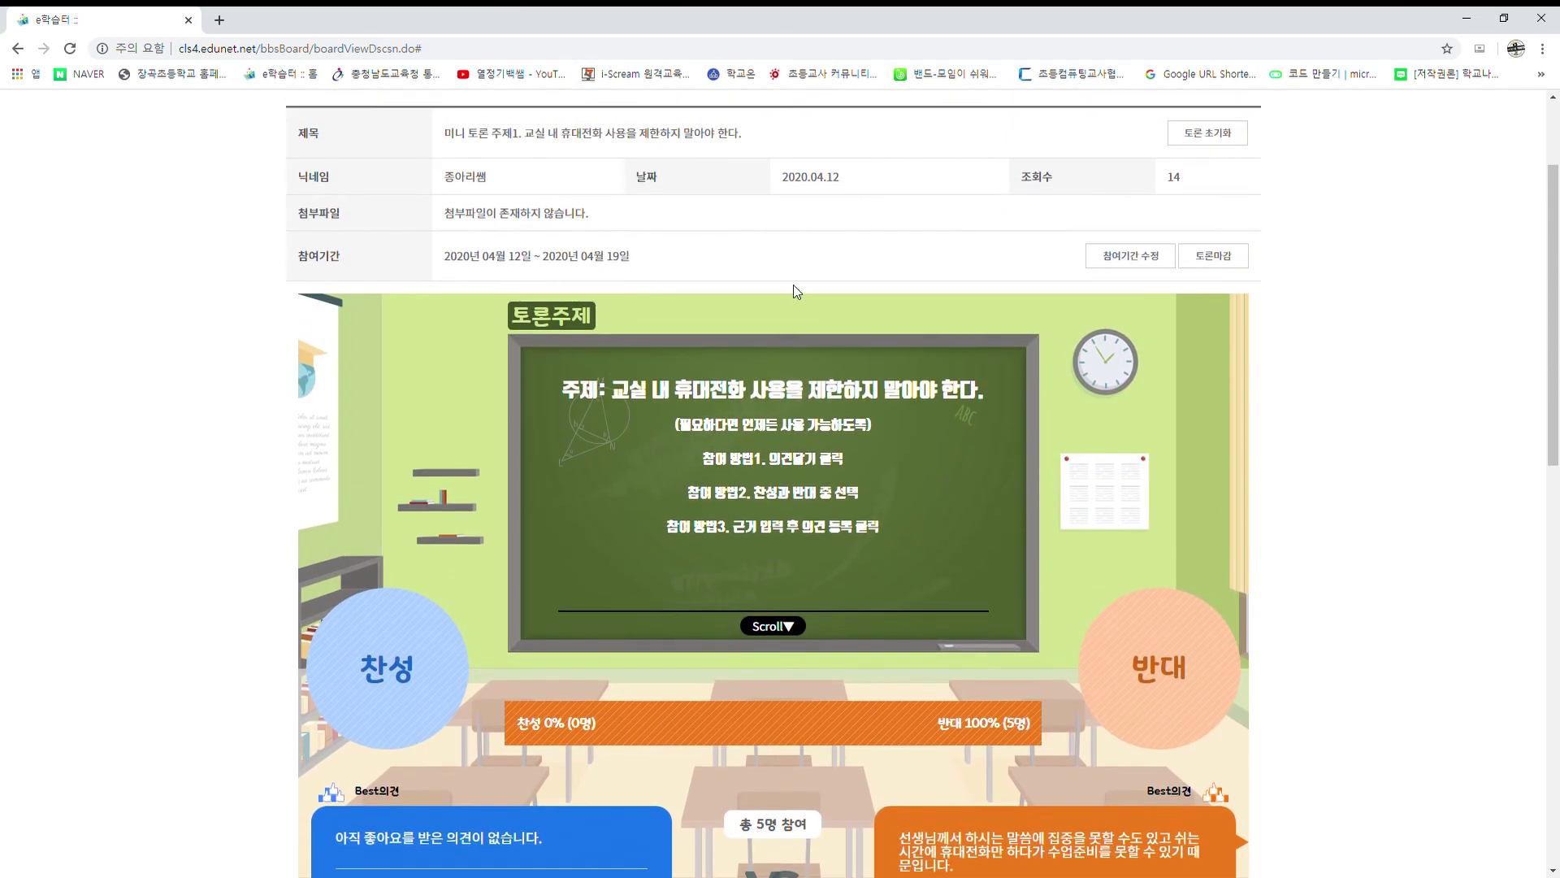
scroll(793, 284, up, 2)
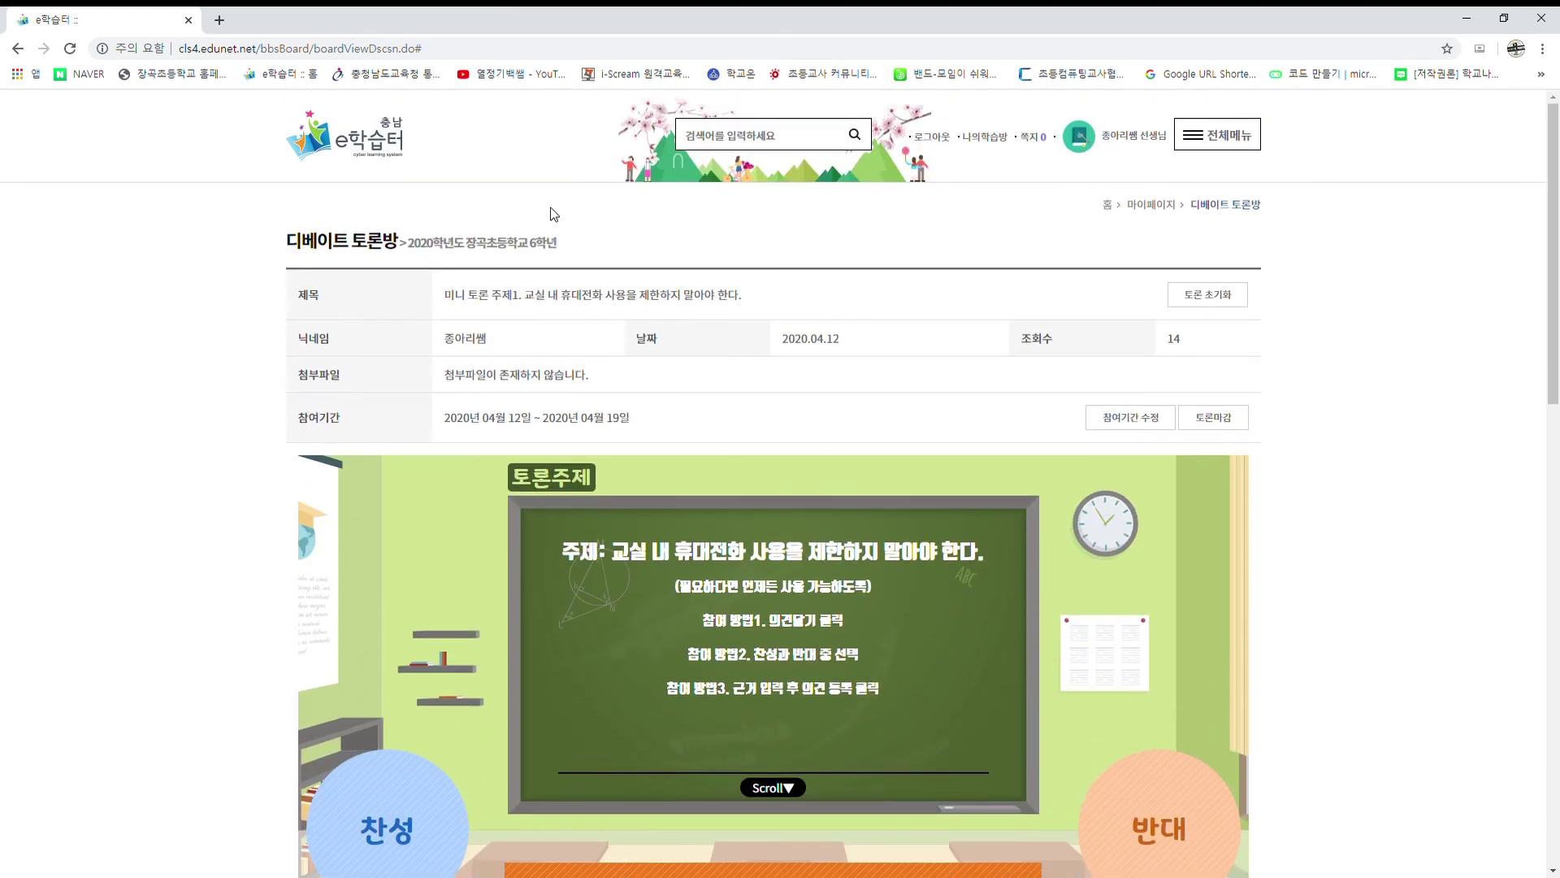
click(349, 154)
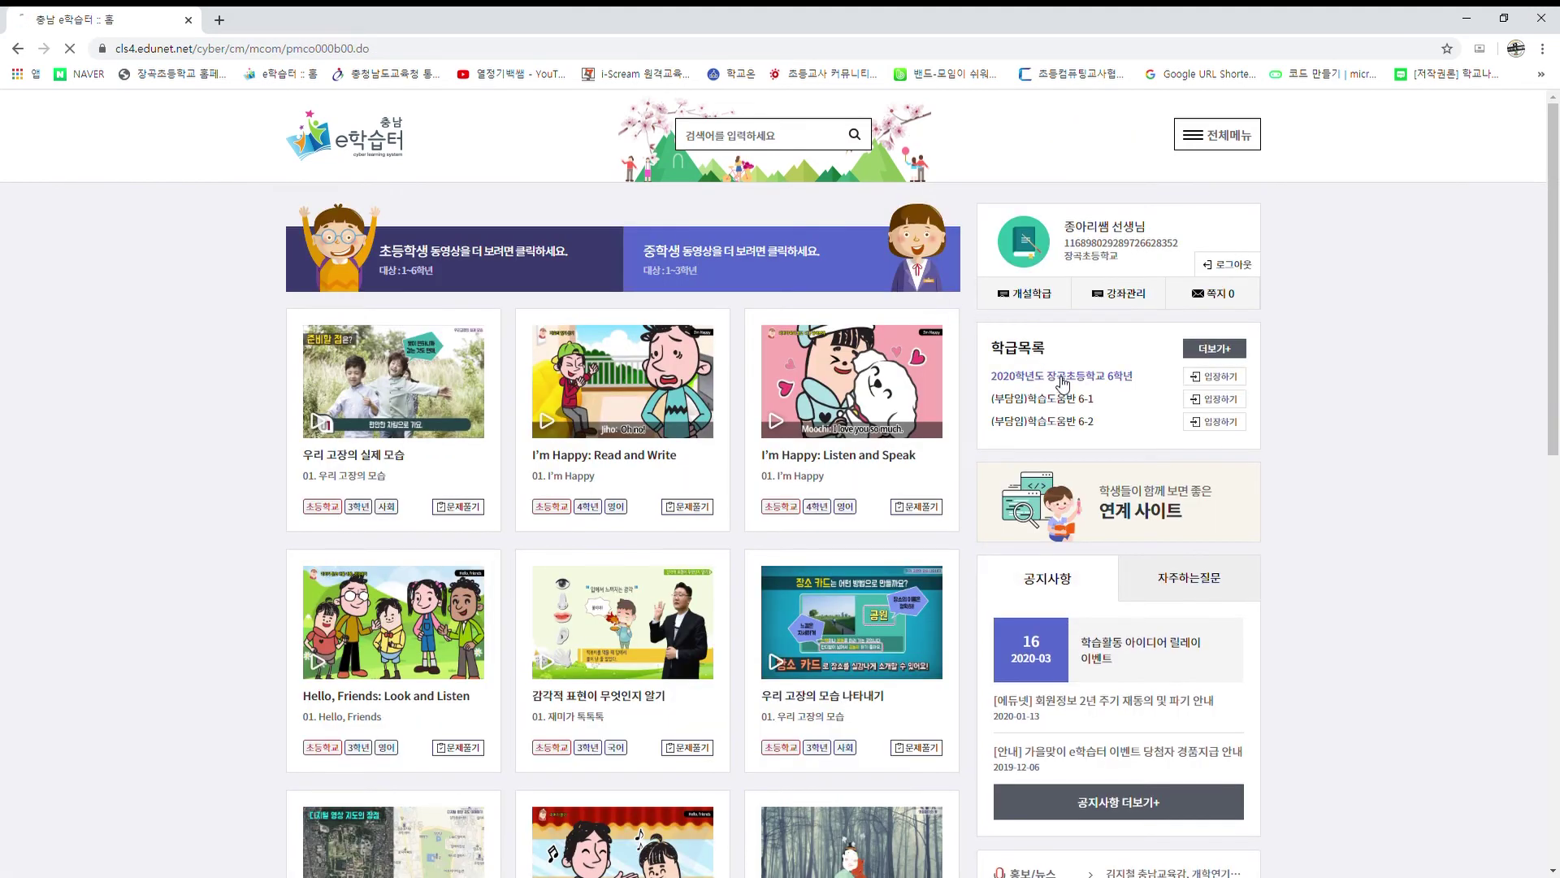
click(1063, 382)
click(1216, 369)
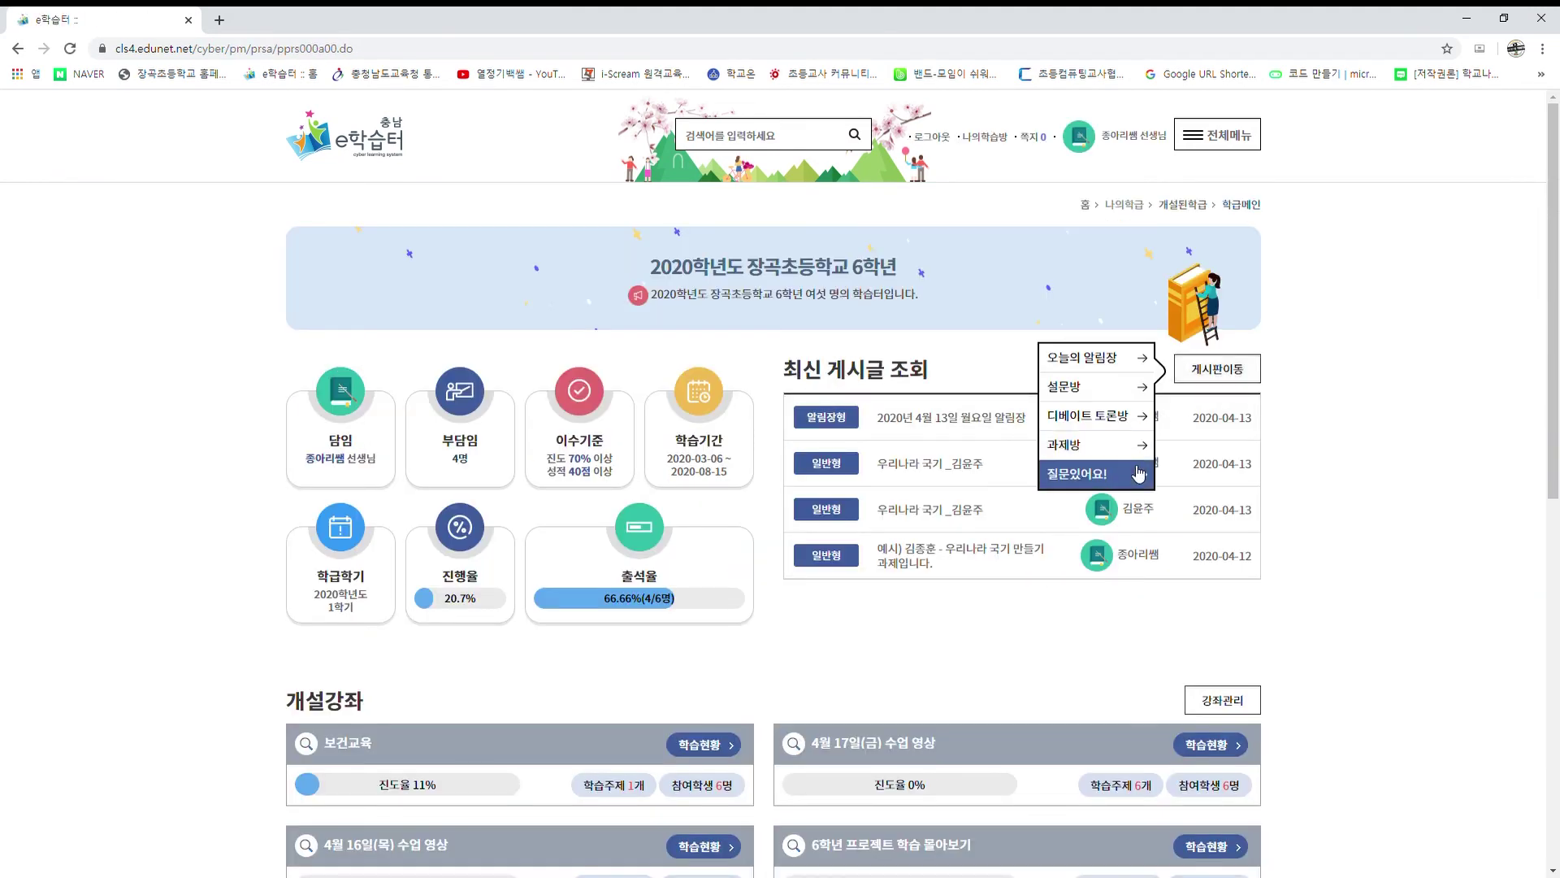
click(1124, 445)
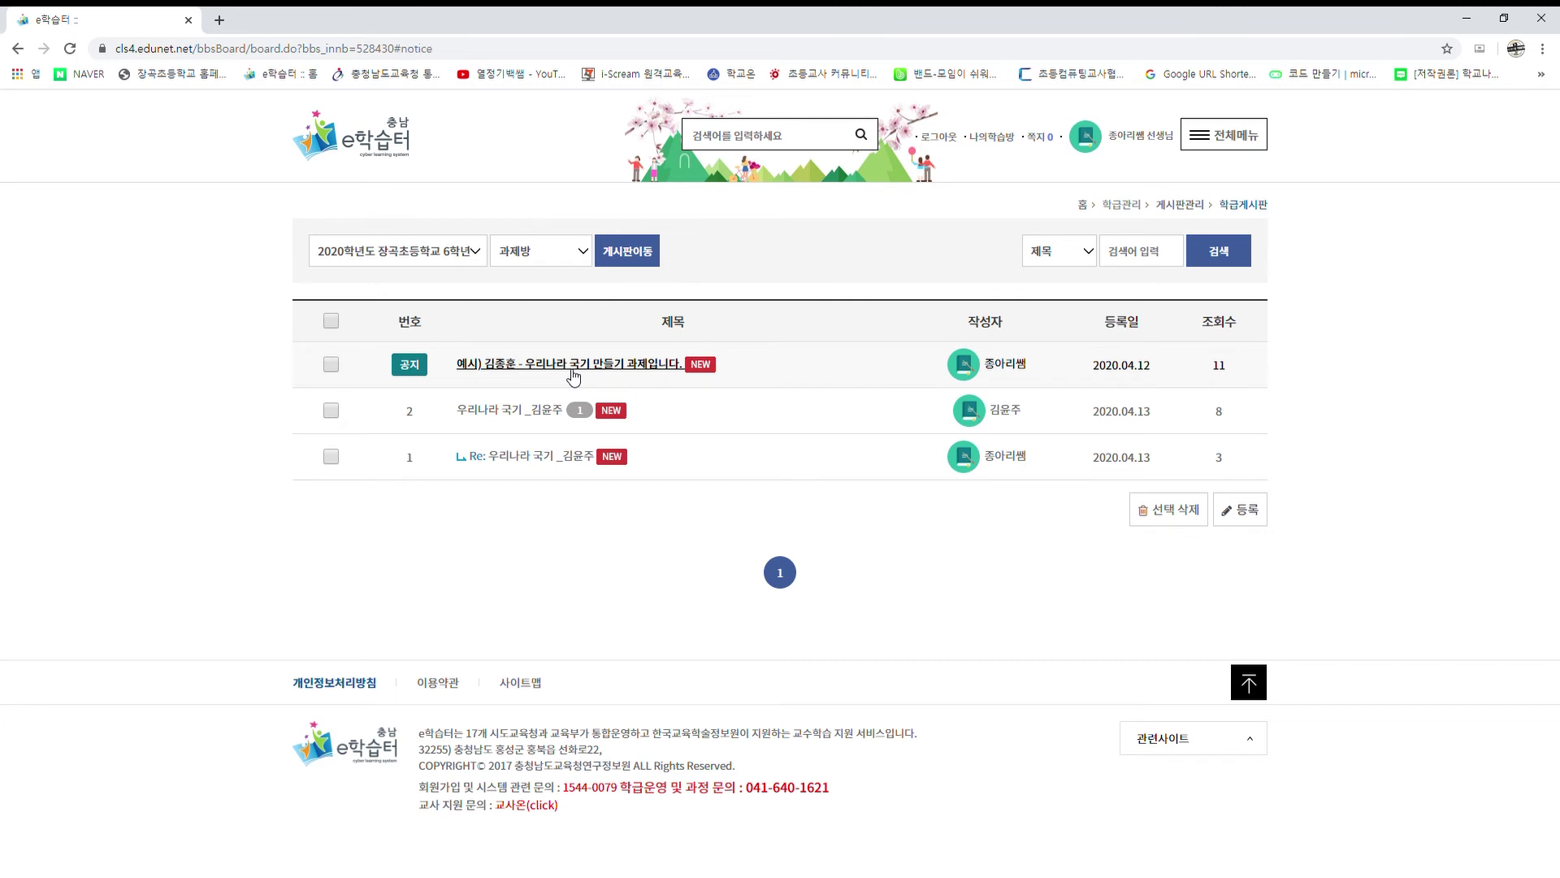
Open the example 우리나라 국기 만들기 notice, examine its attachment entry and description text, and return to the 과제방 list.
click(573, 366)
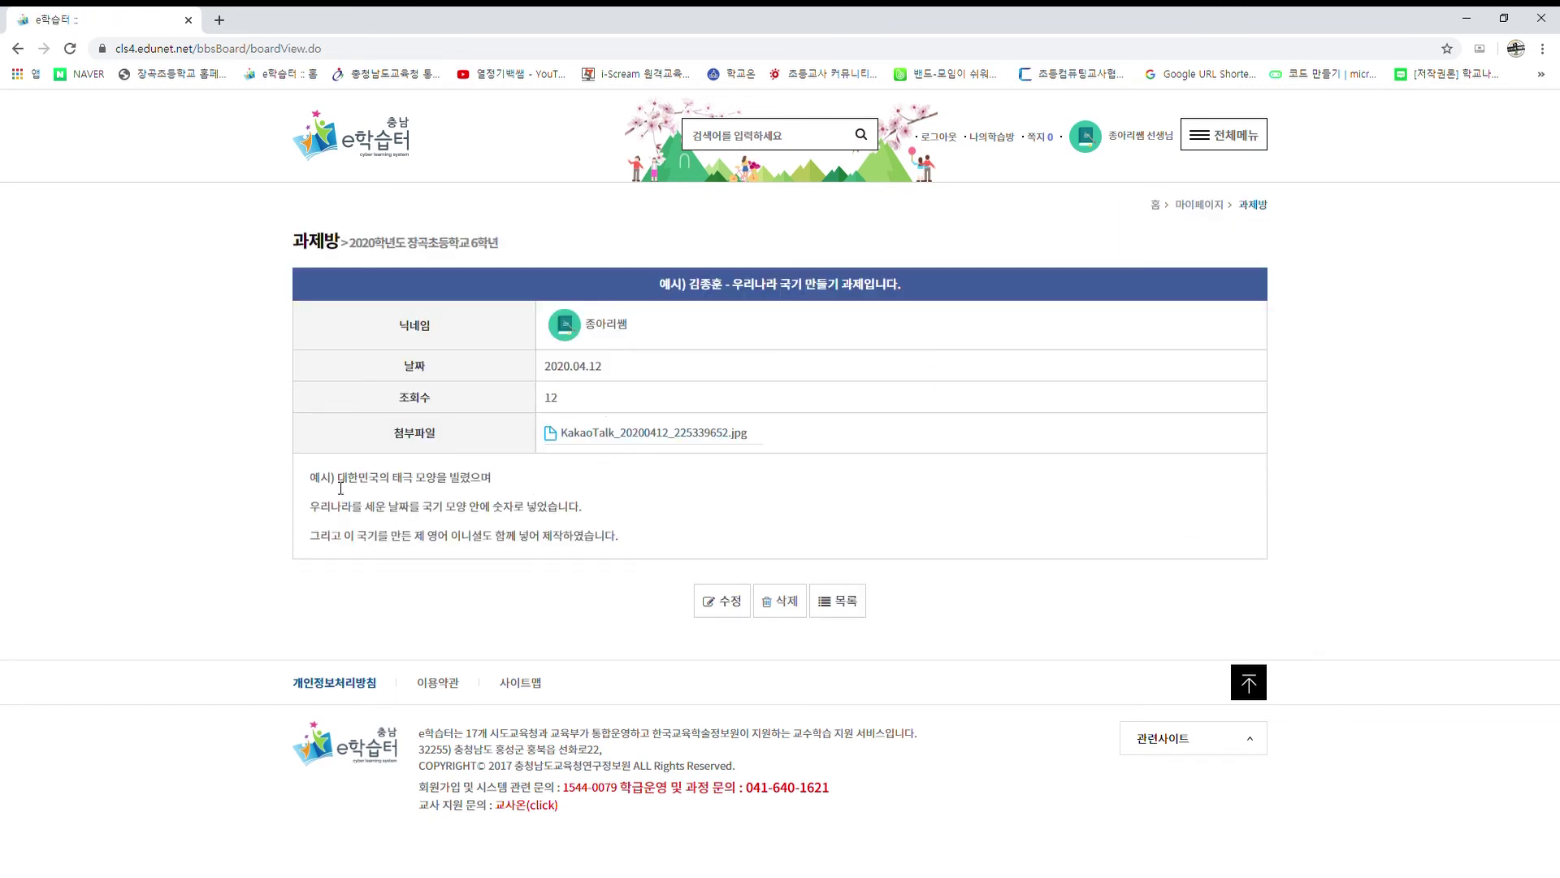
drag(347, 487, 634, 545)
click(648, 535)
click(18, 48)
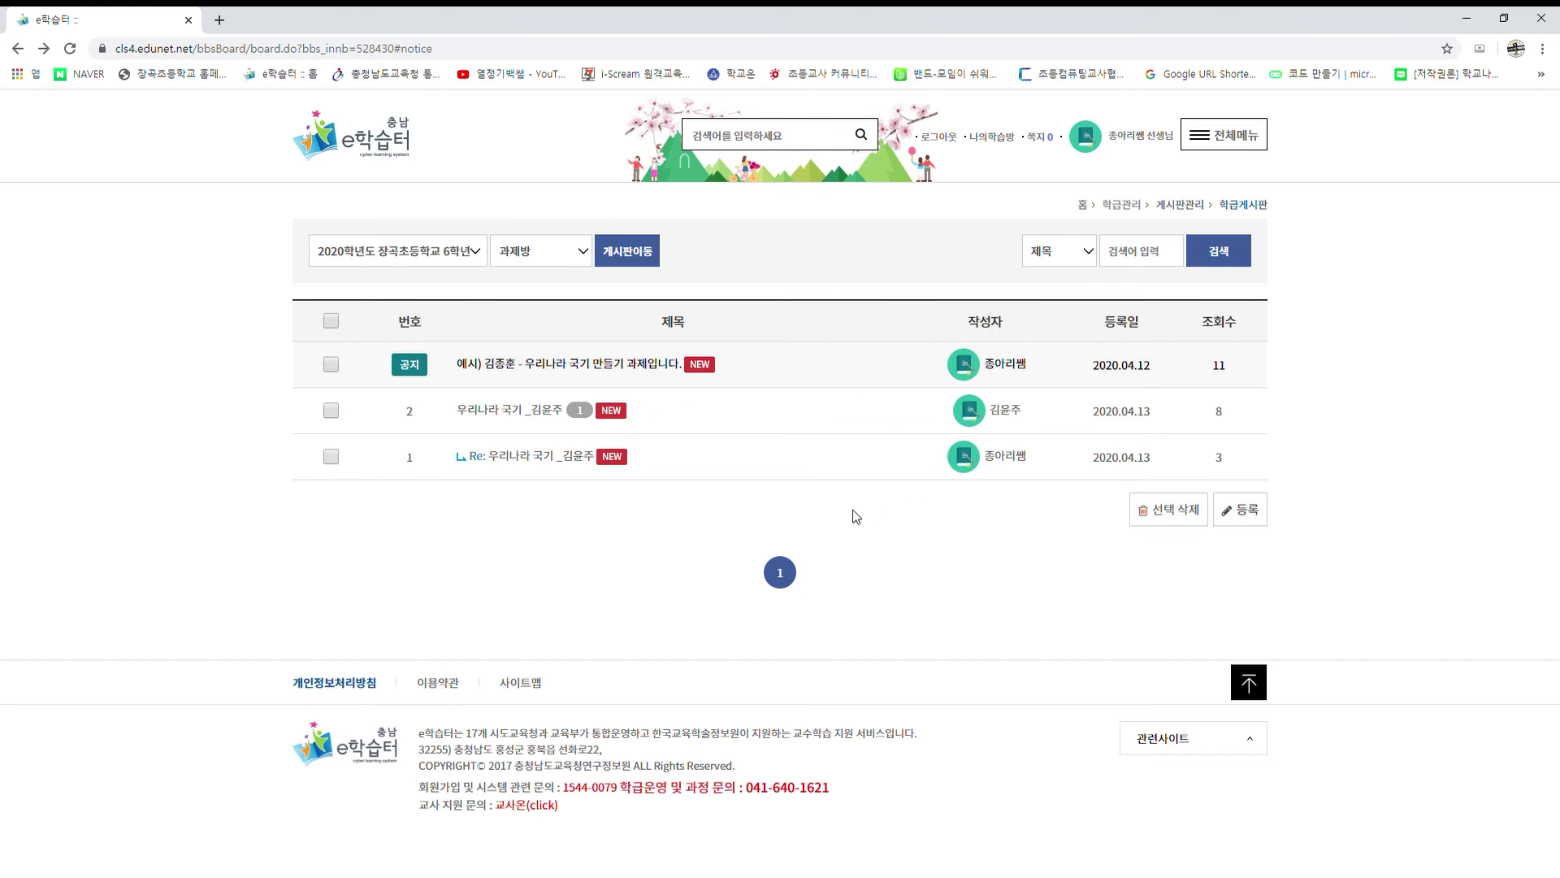
Start a new 과제방 post, set 비밀게시물 to 사용 to bring up the password fields, and return to the list without registering.
click(1241, 510)
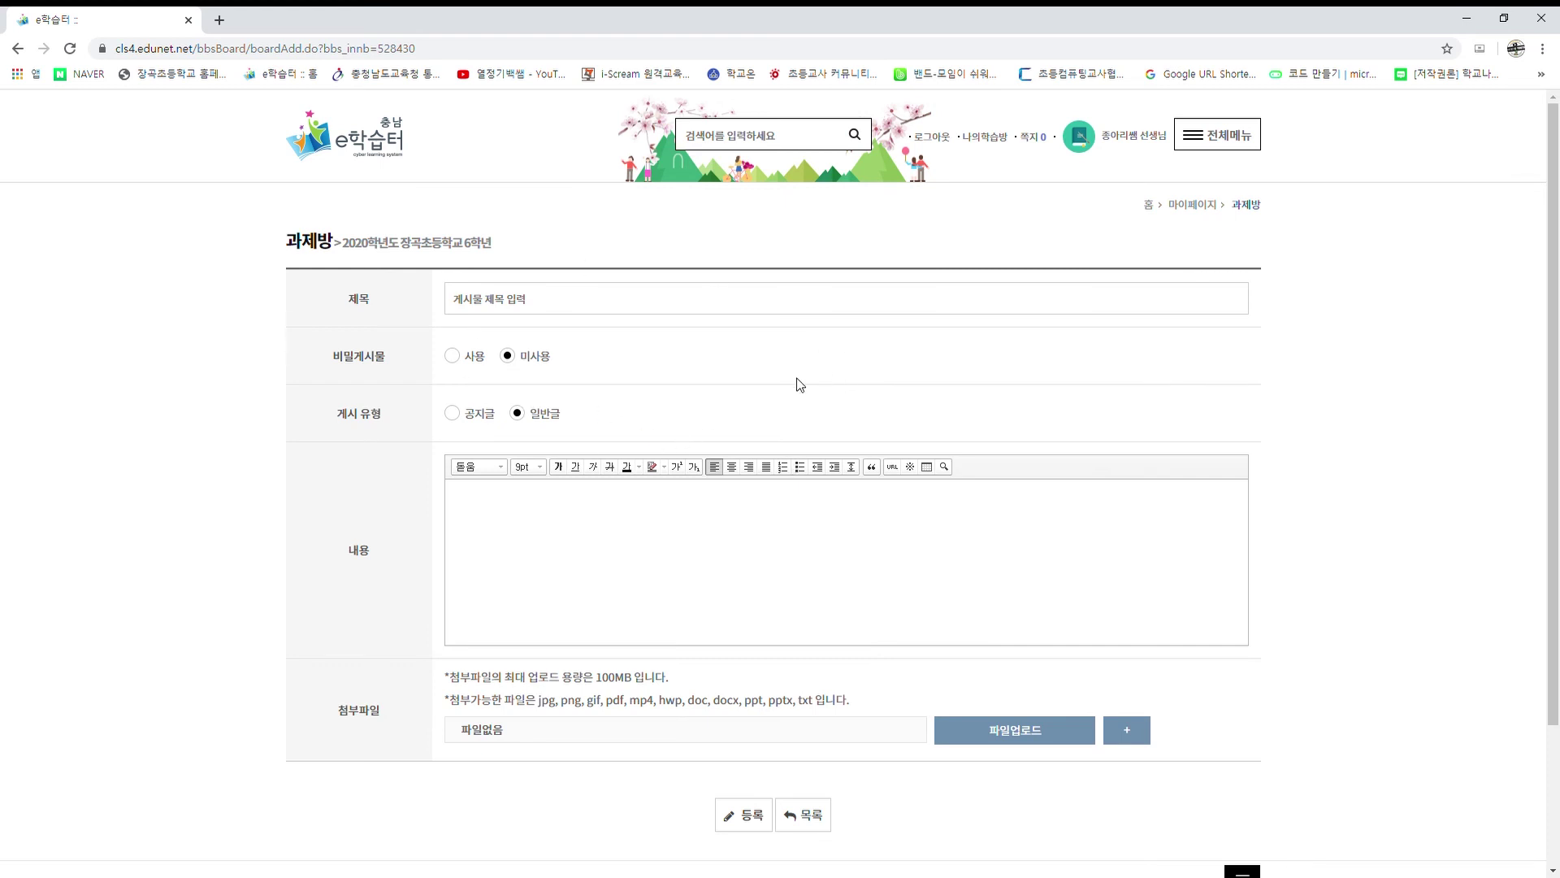
click(465, 365)
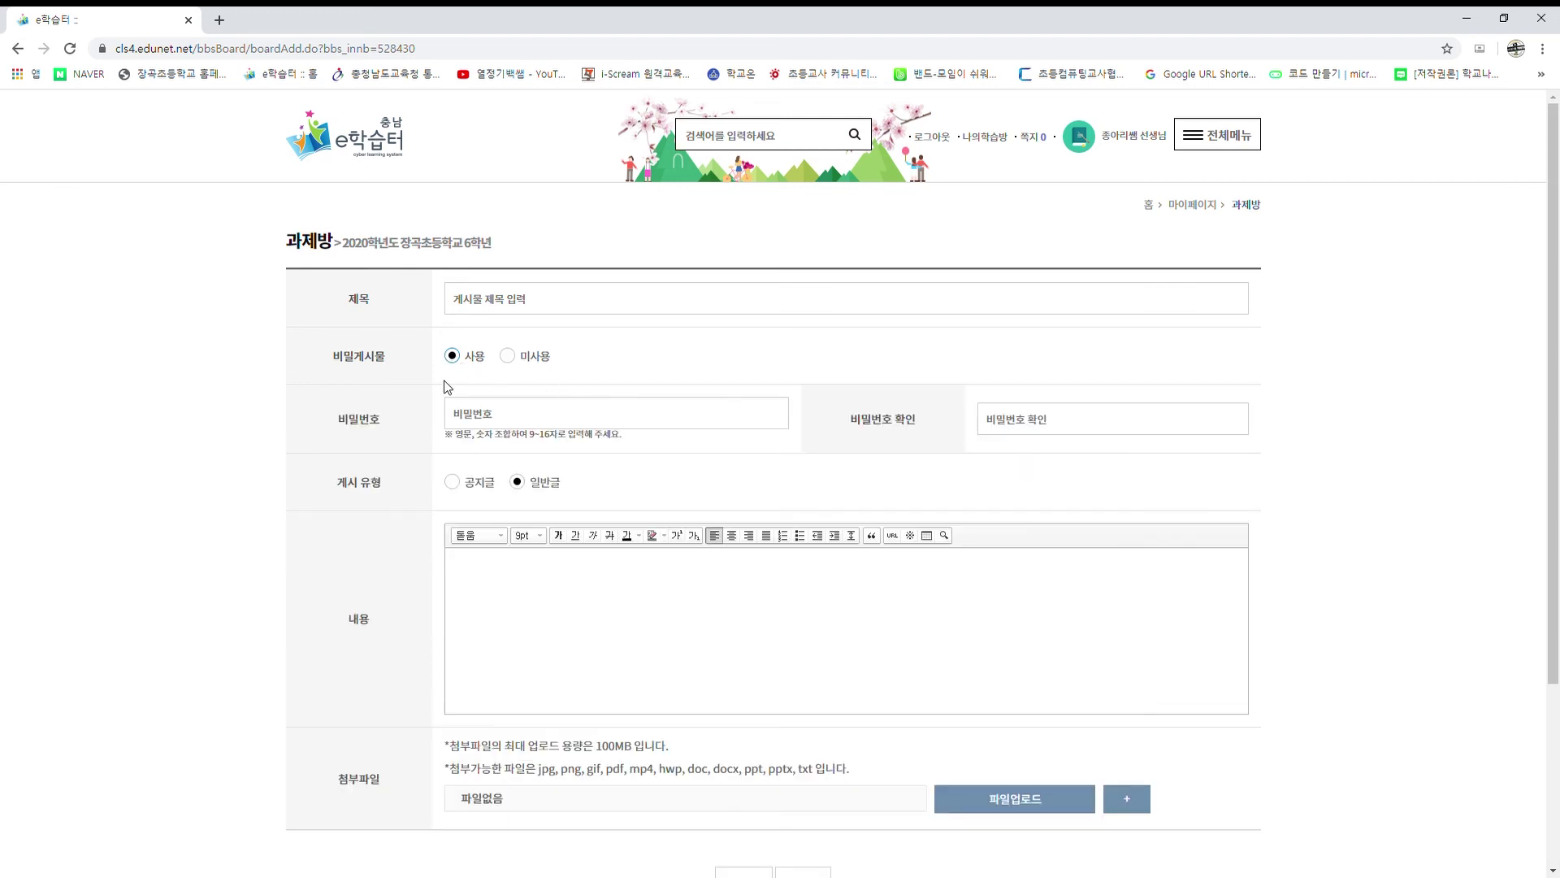
click(533, 430)
click(17, 50)
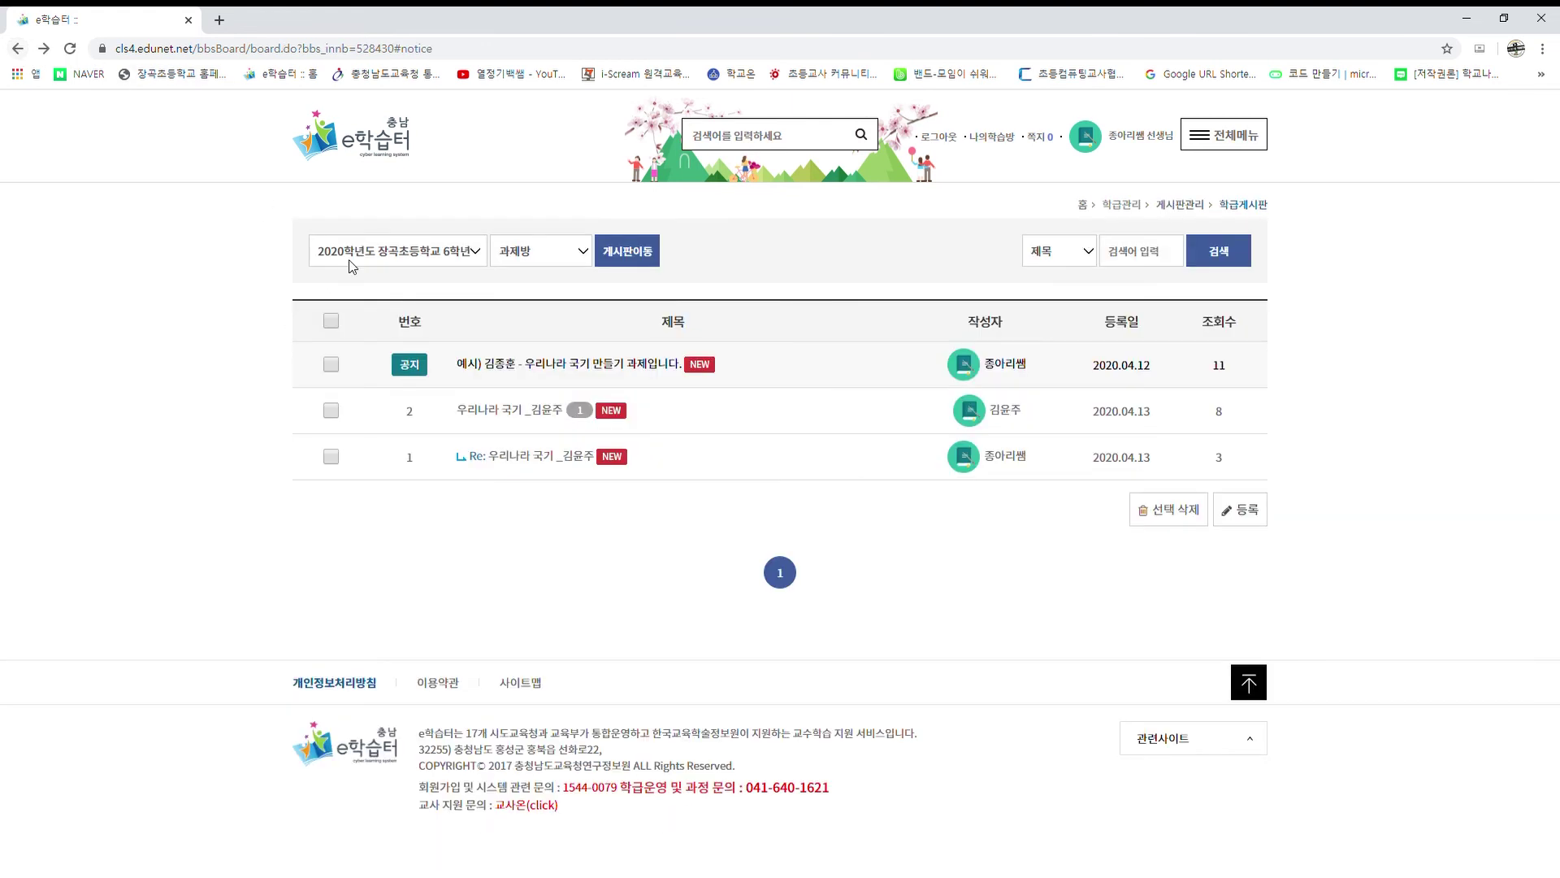
Examine the student's 우리나라 국기 submission and the teacher's comment under it, and return to the 과제방 list.
click(494, 411)
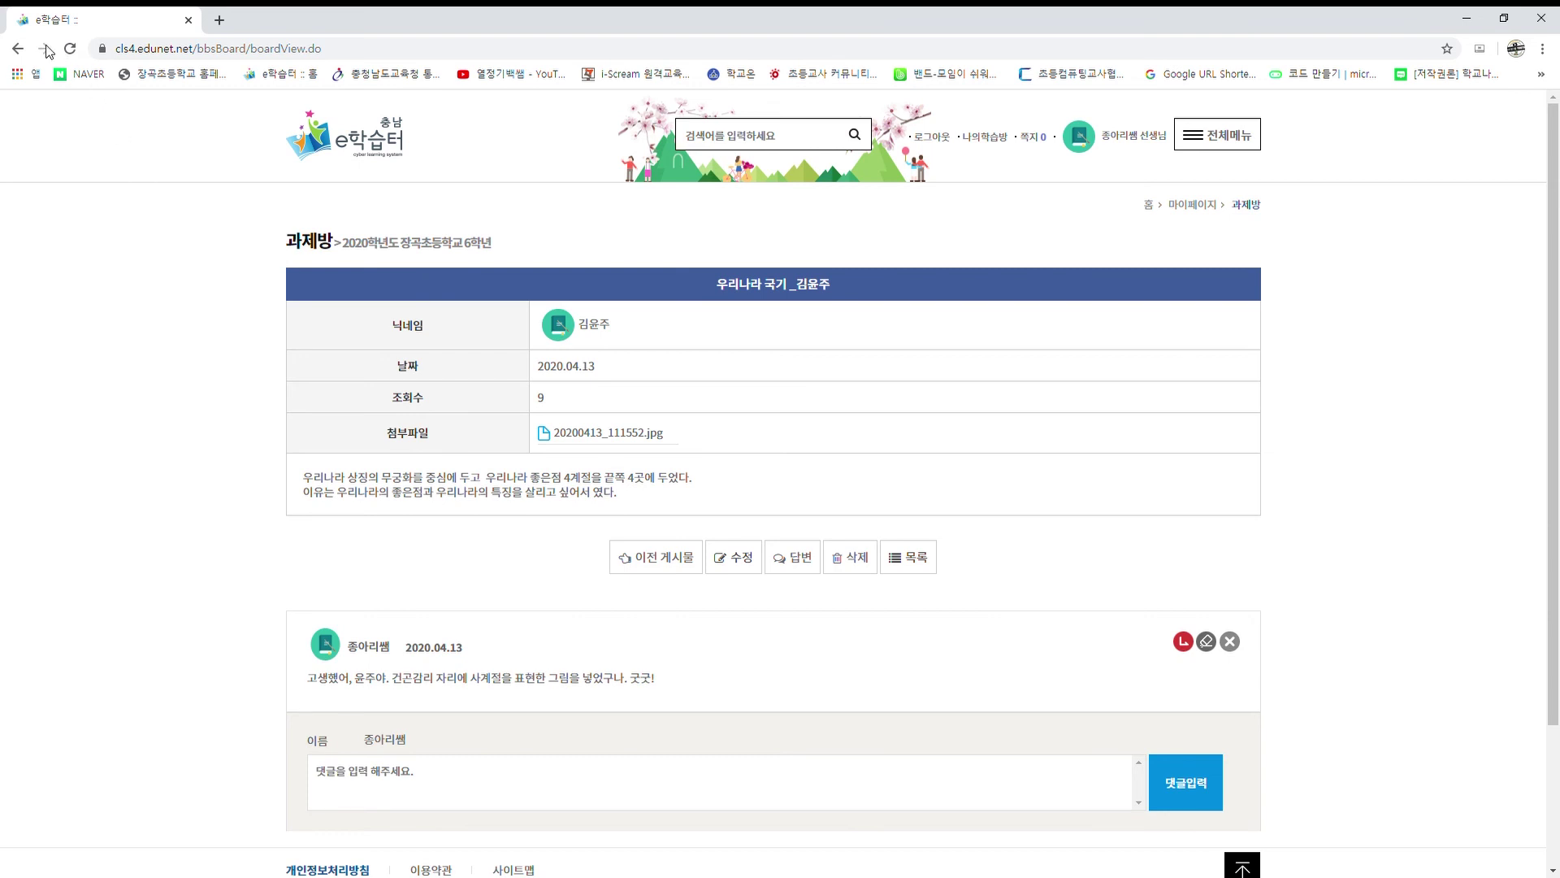
click(19, 50)
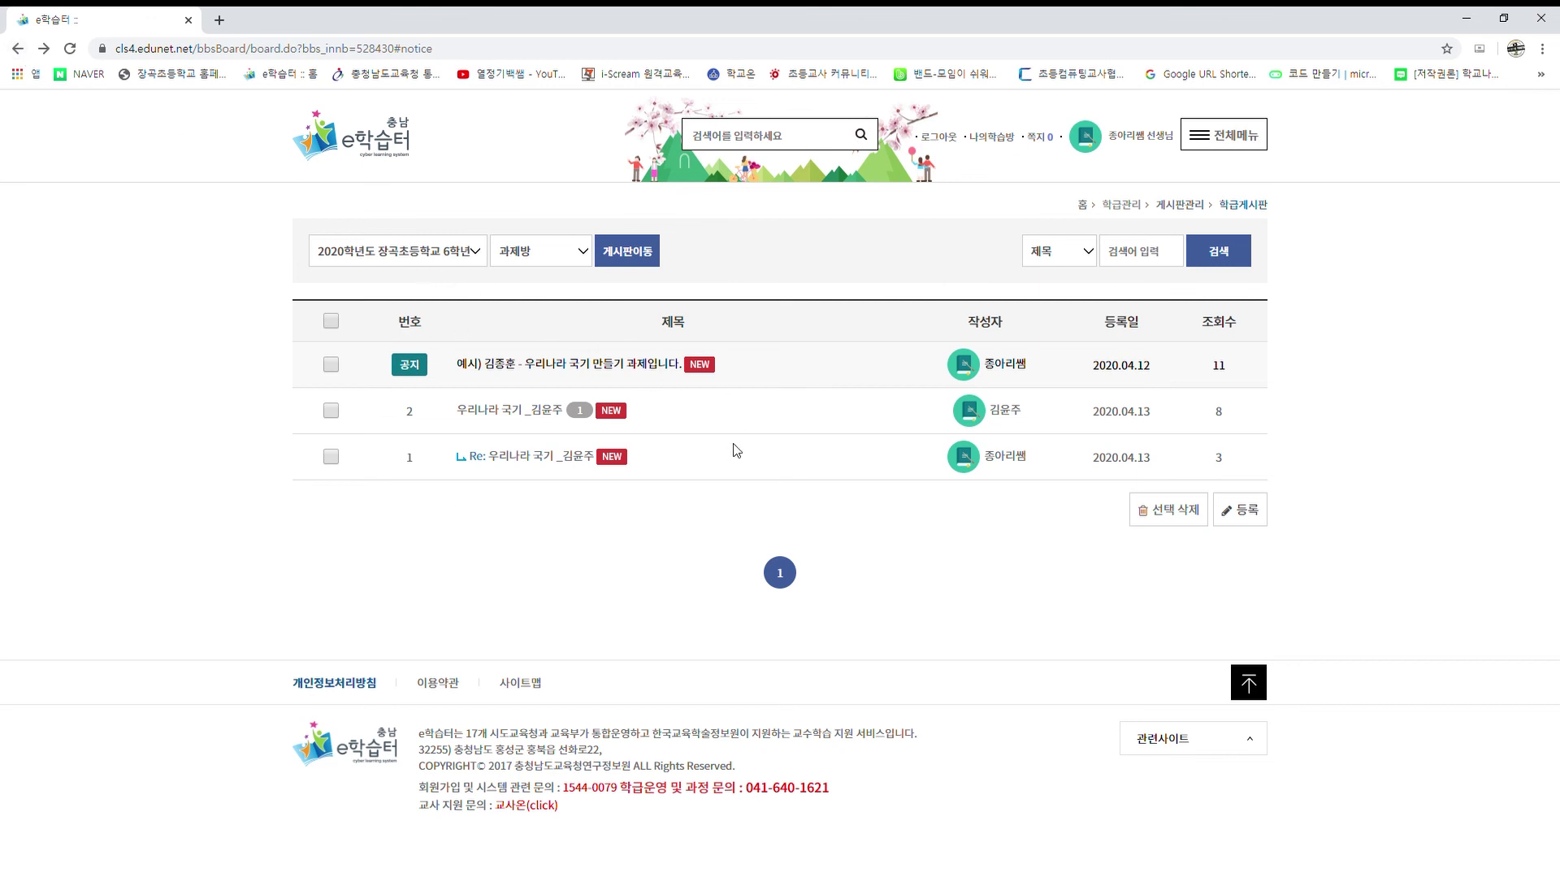
Open the 6학년 class's 질문있어요! board from the home page and start a new post with 비밀게시물 set to 사용.
click(404, 156)
click(1088, 376)
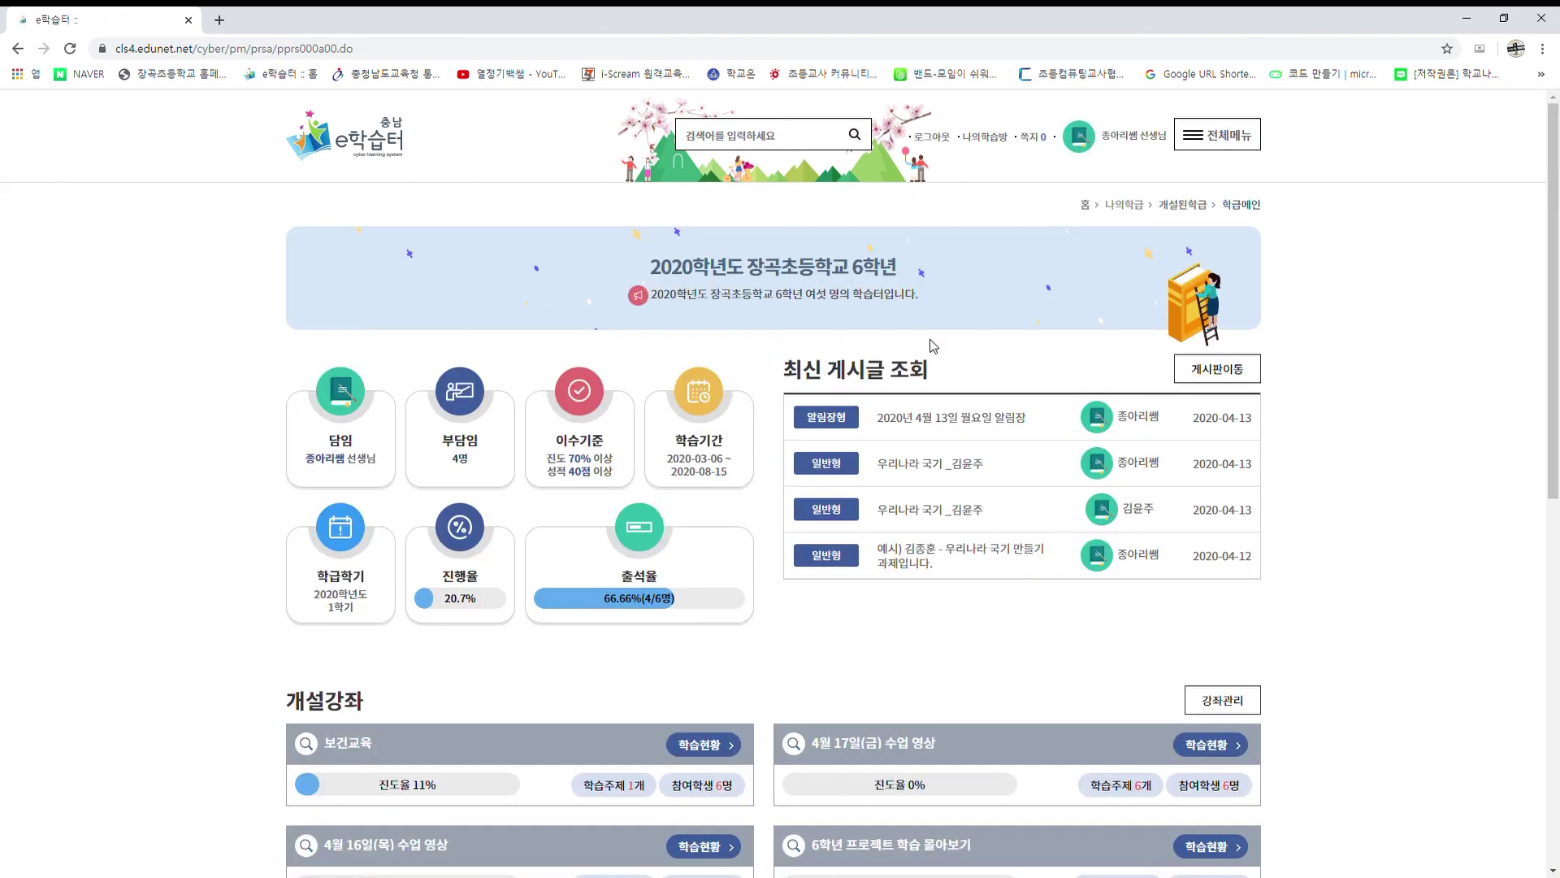
click(1193, 371)
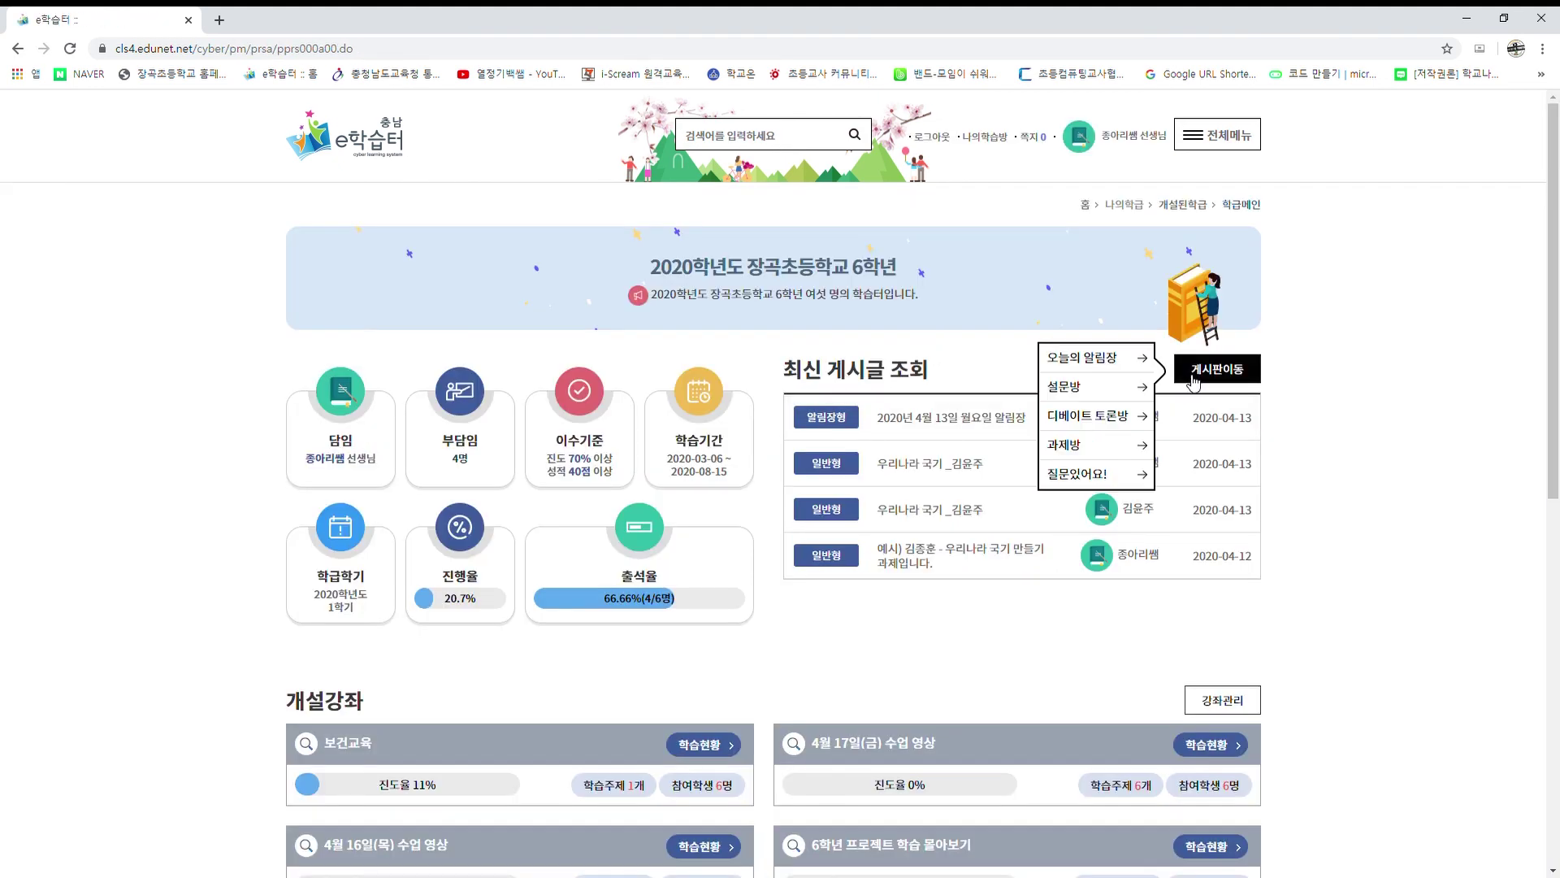
click(1105, 474)
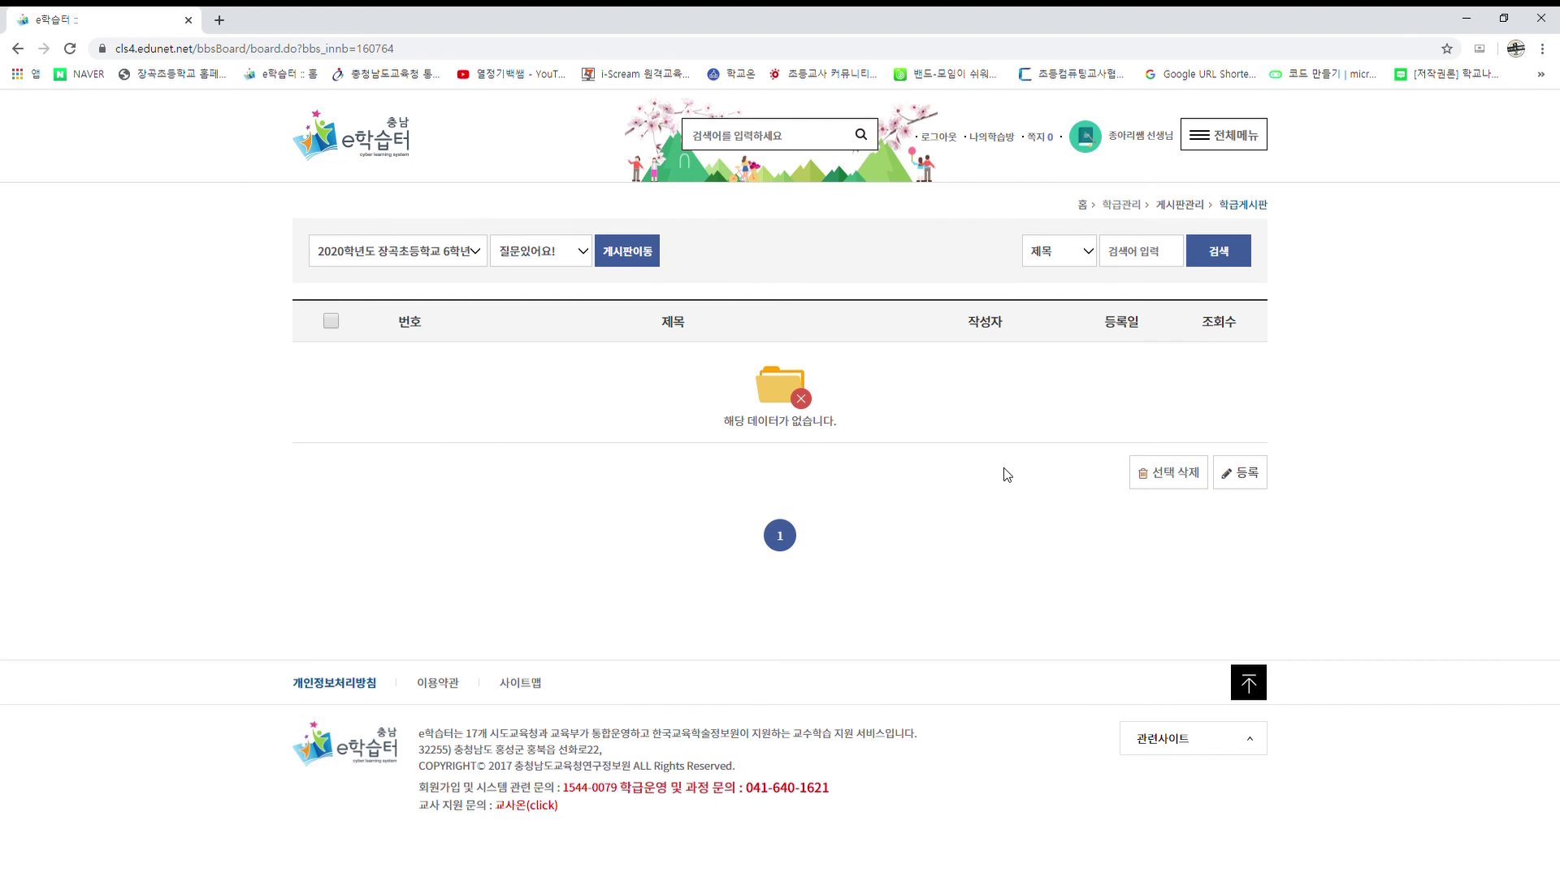
click(1246, 483)
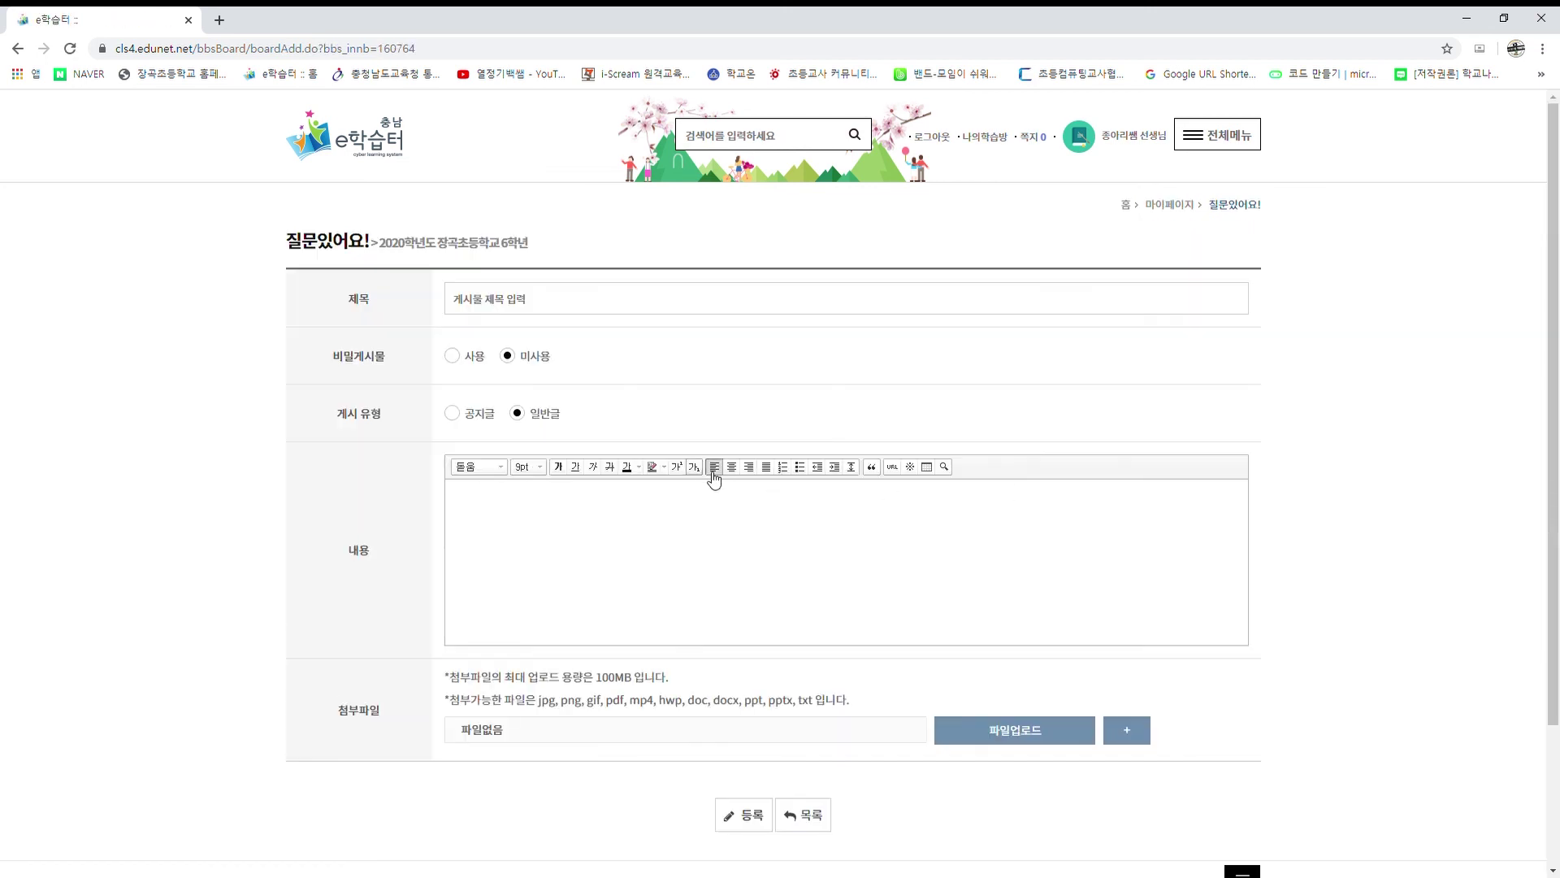
click(453, 357)
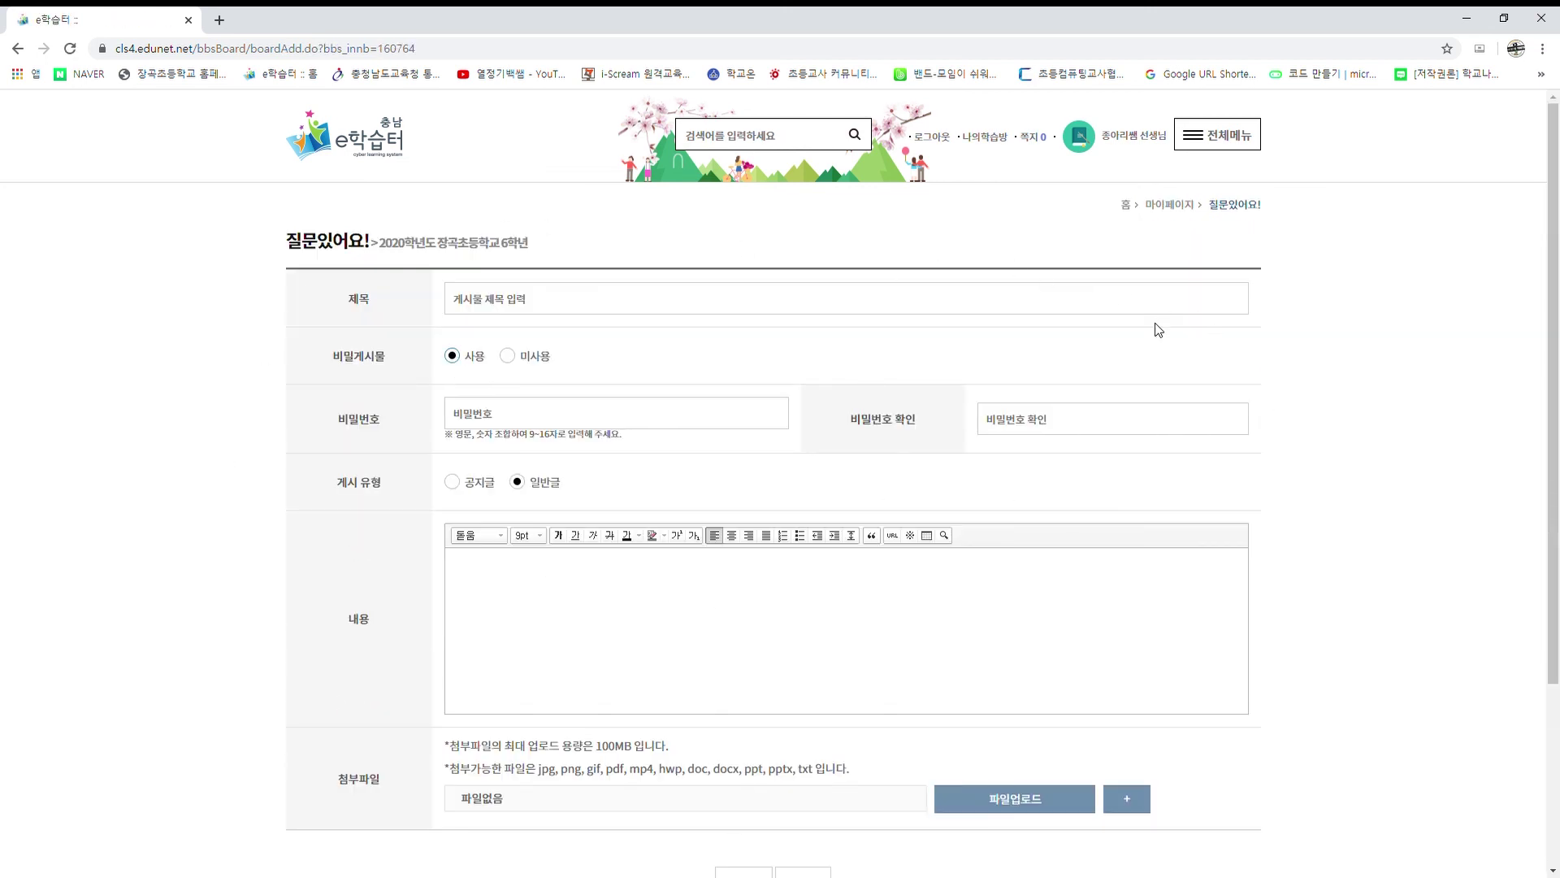
Leave the question form for the home page and reopen the 2020학년도 장곡초등학교 6학년 class from the 개설 학급 overview.
click(340, 154)
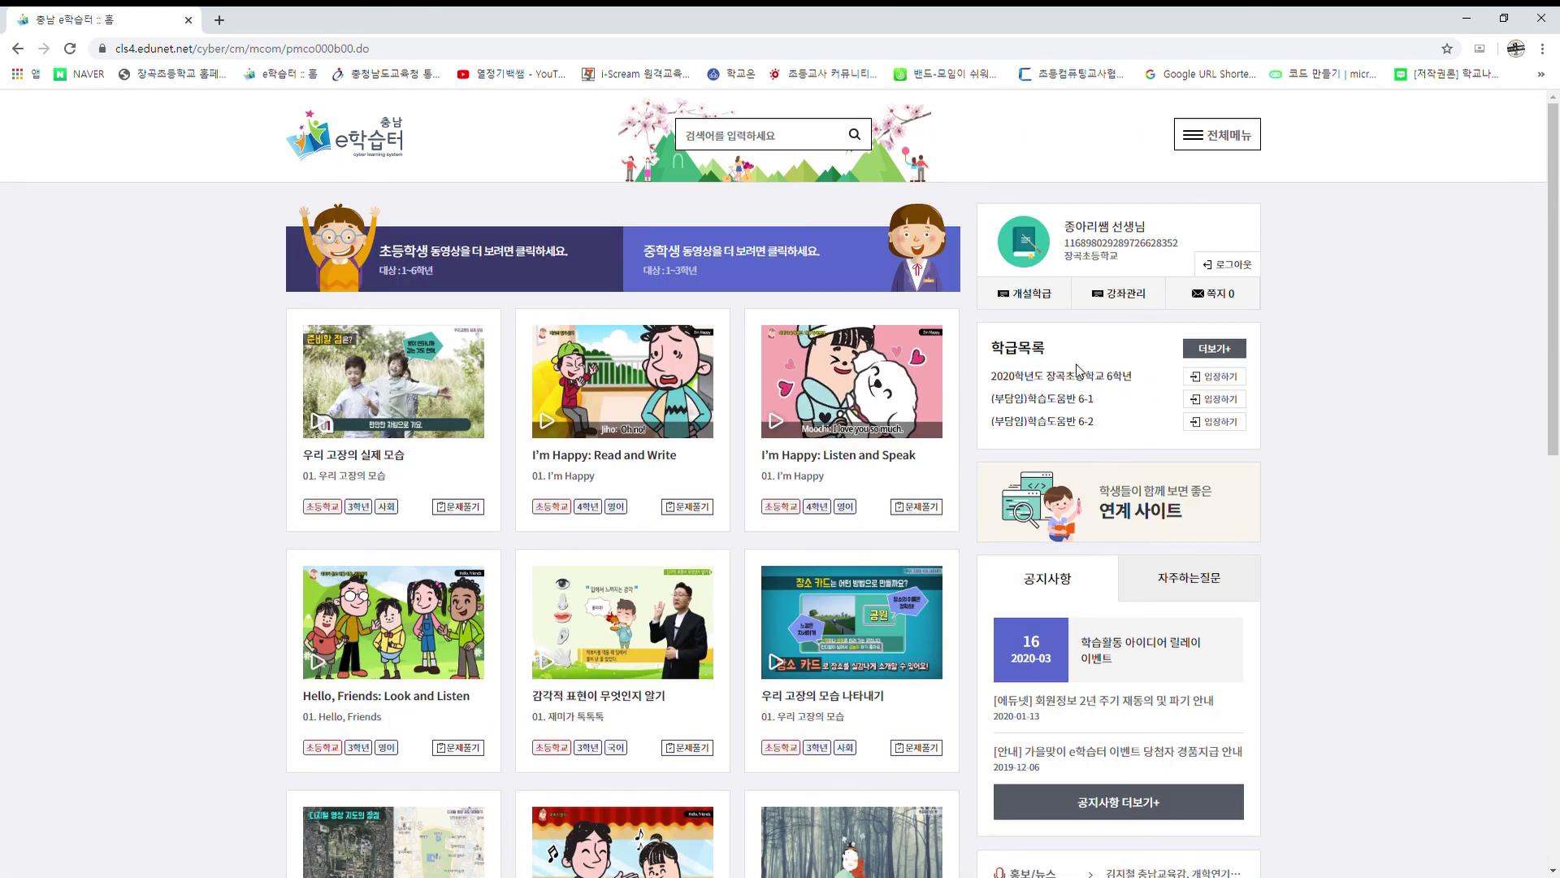
click(1022, 296)
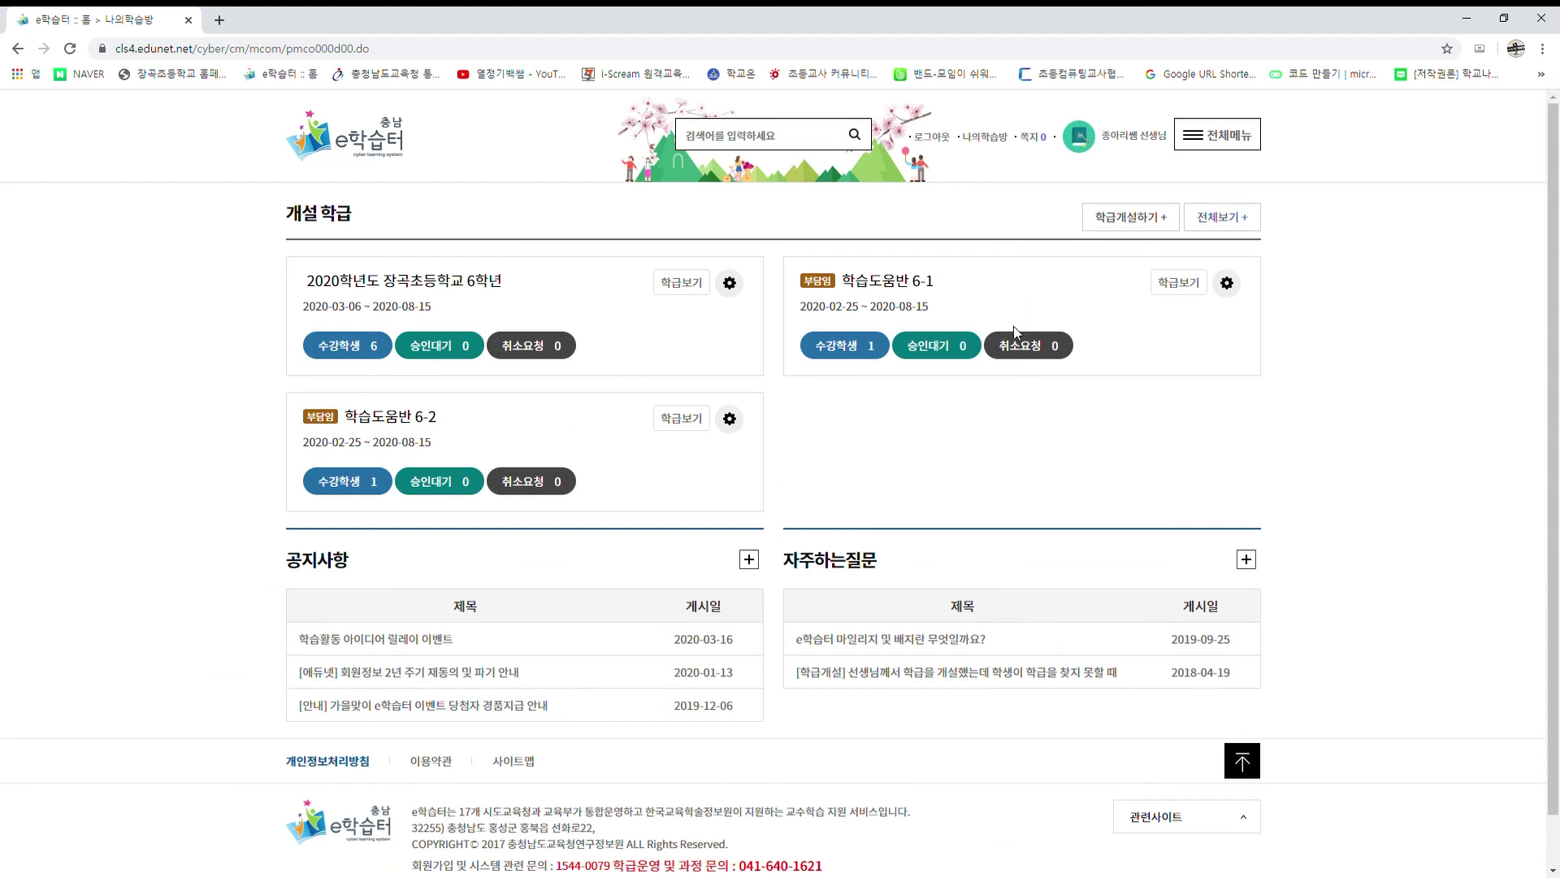
click(488, 280)
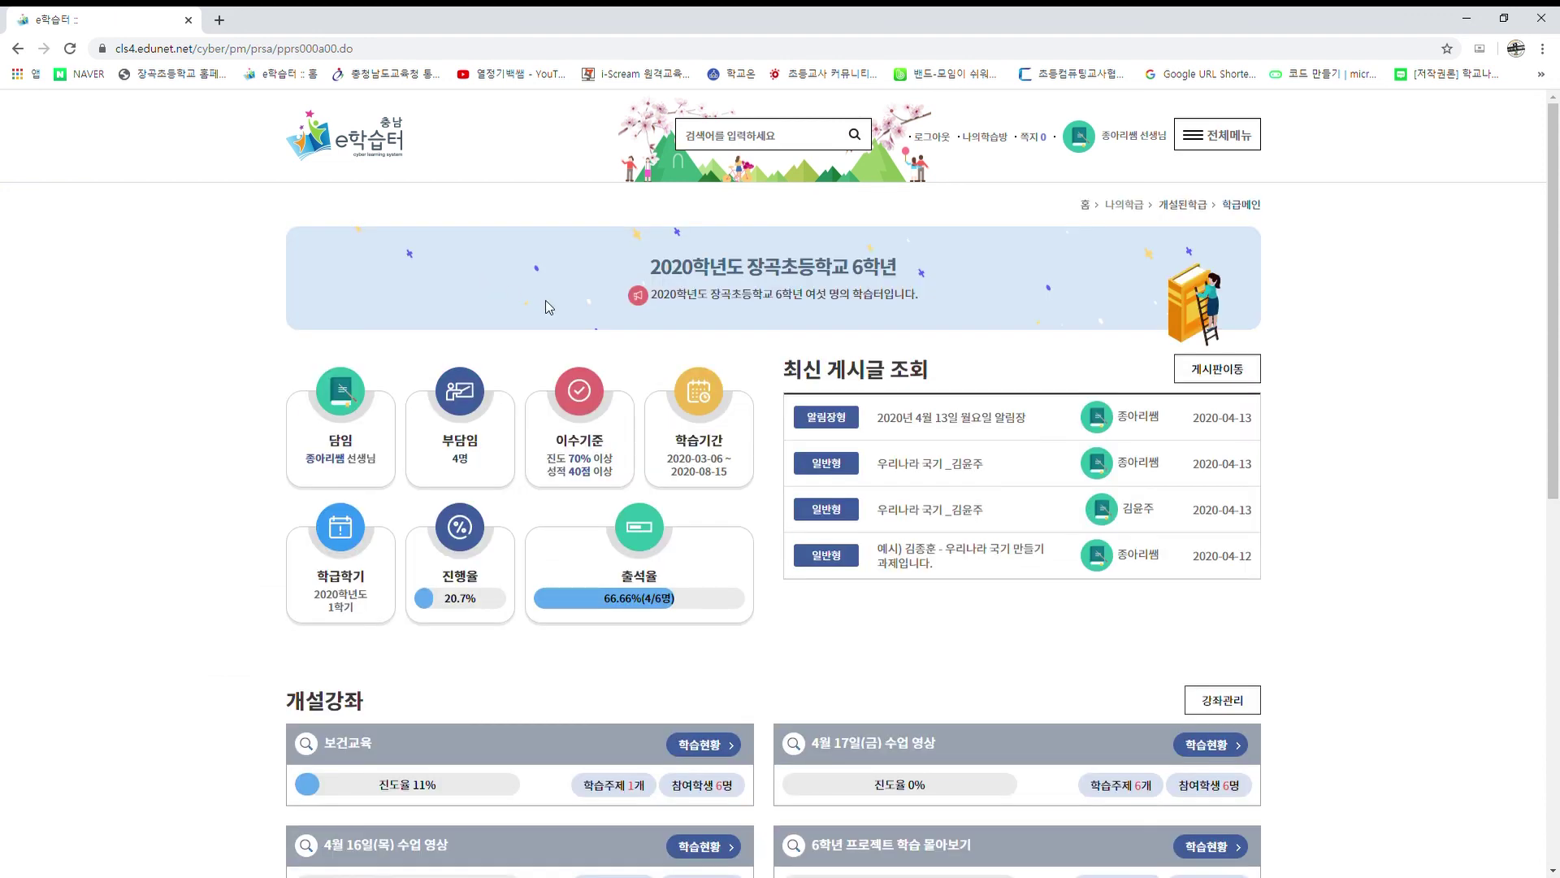